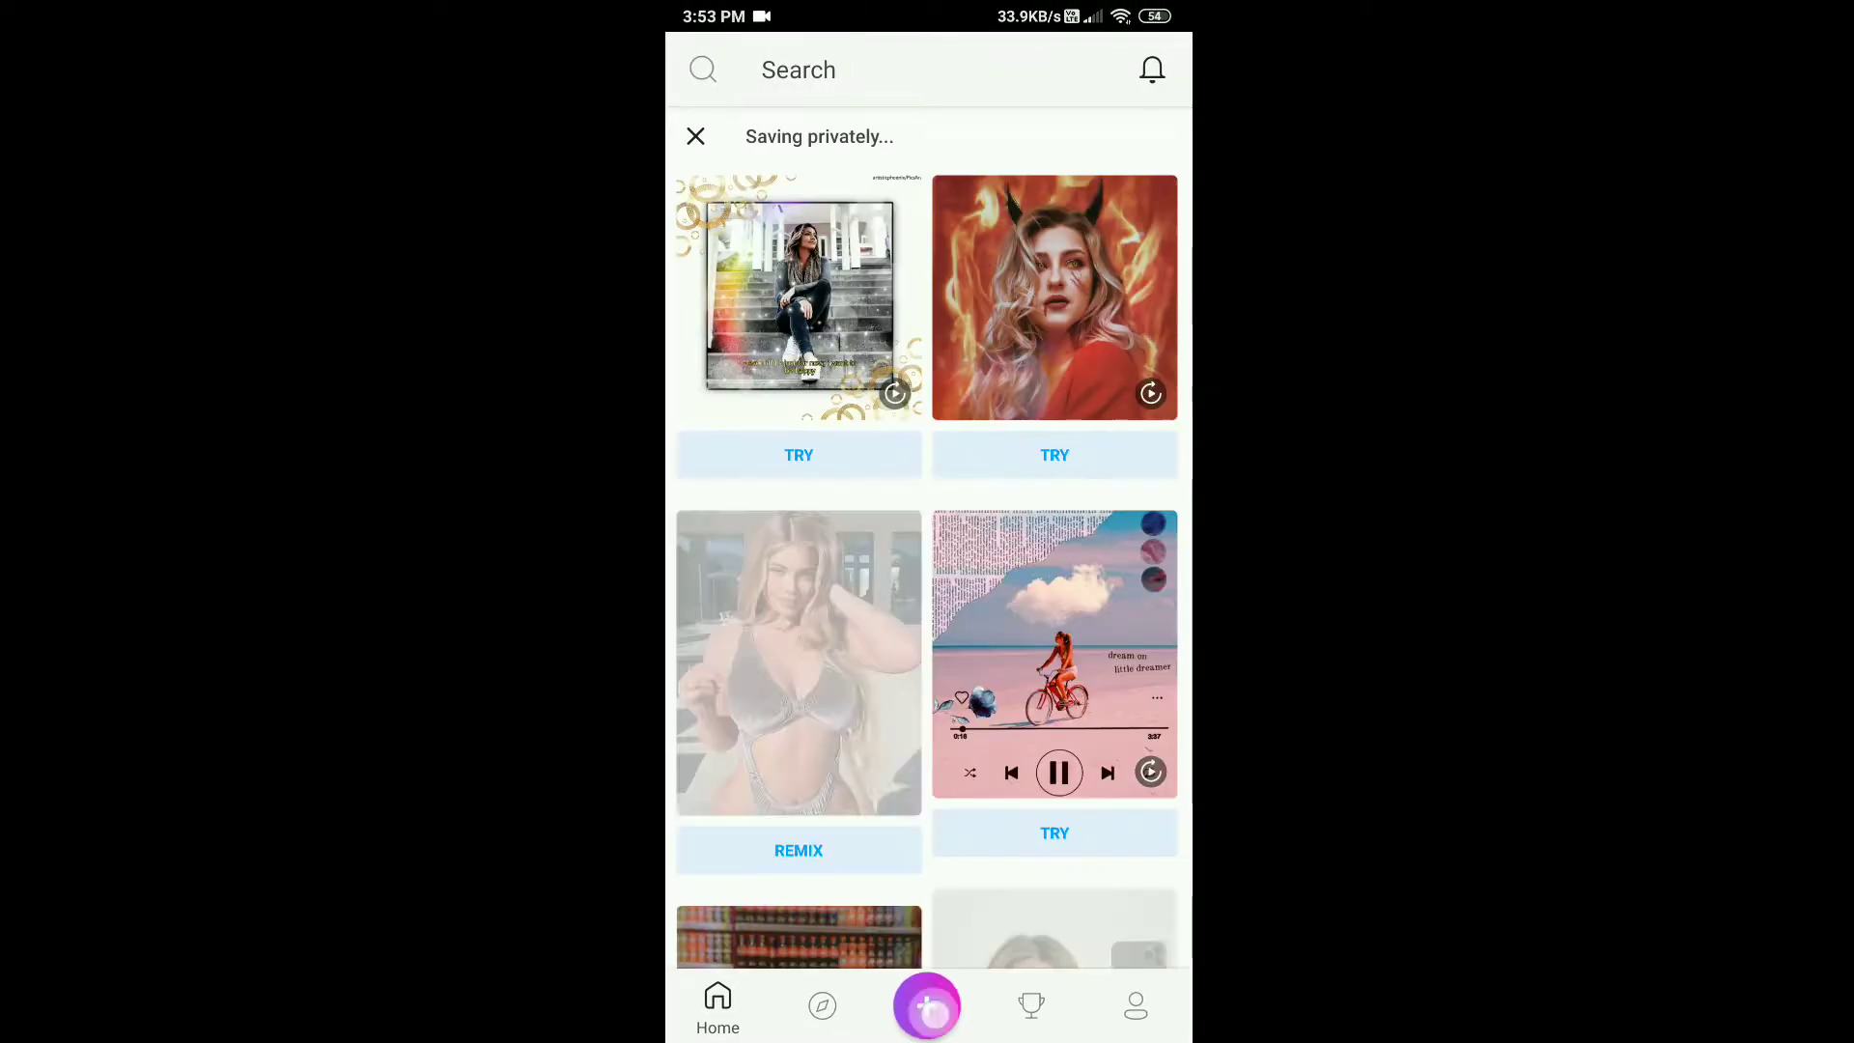
Step: Start a new project from All Photos with the boy's thumbs-up photo
{"action": "left_click", "coordinate": [928, 1003]}
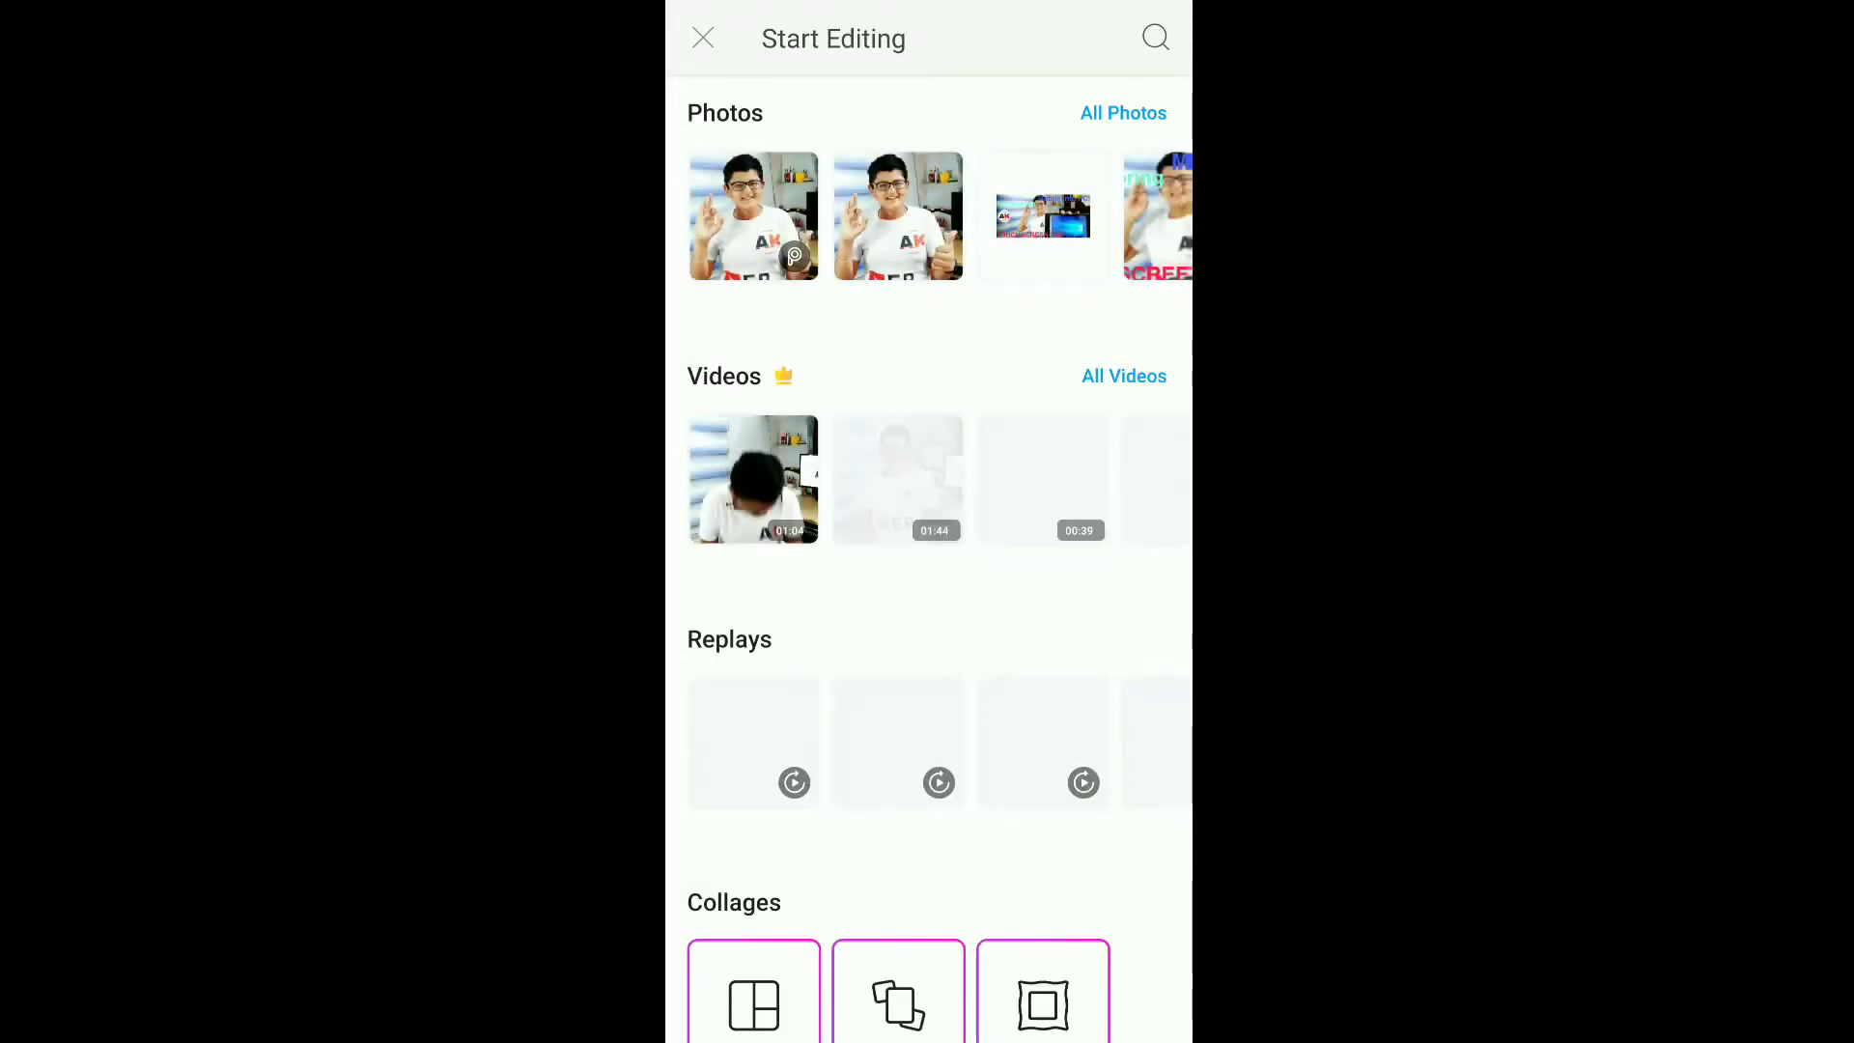
{"action": "left_click", "coordinate": [1122, 111]}
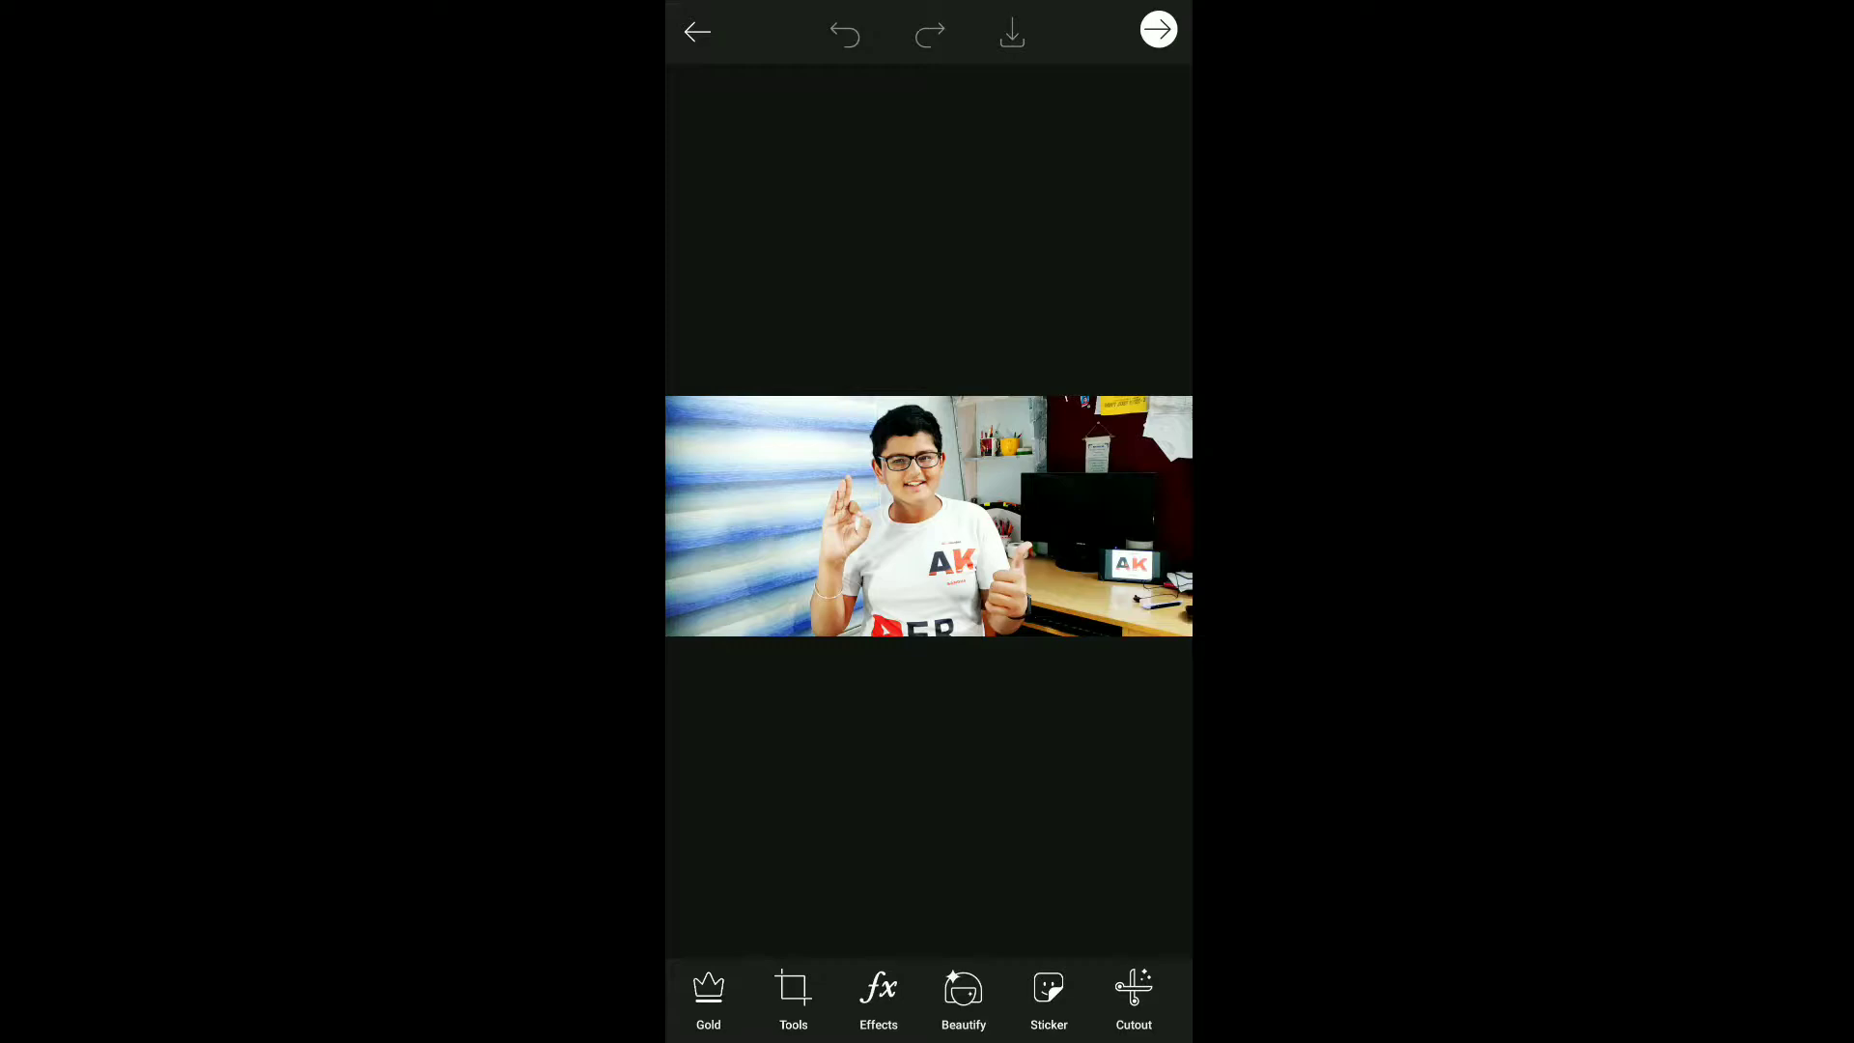
{"action": "scroll", "coordinate": [914, 544], "scroll_direction": "up", "scroll_amount": 3}
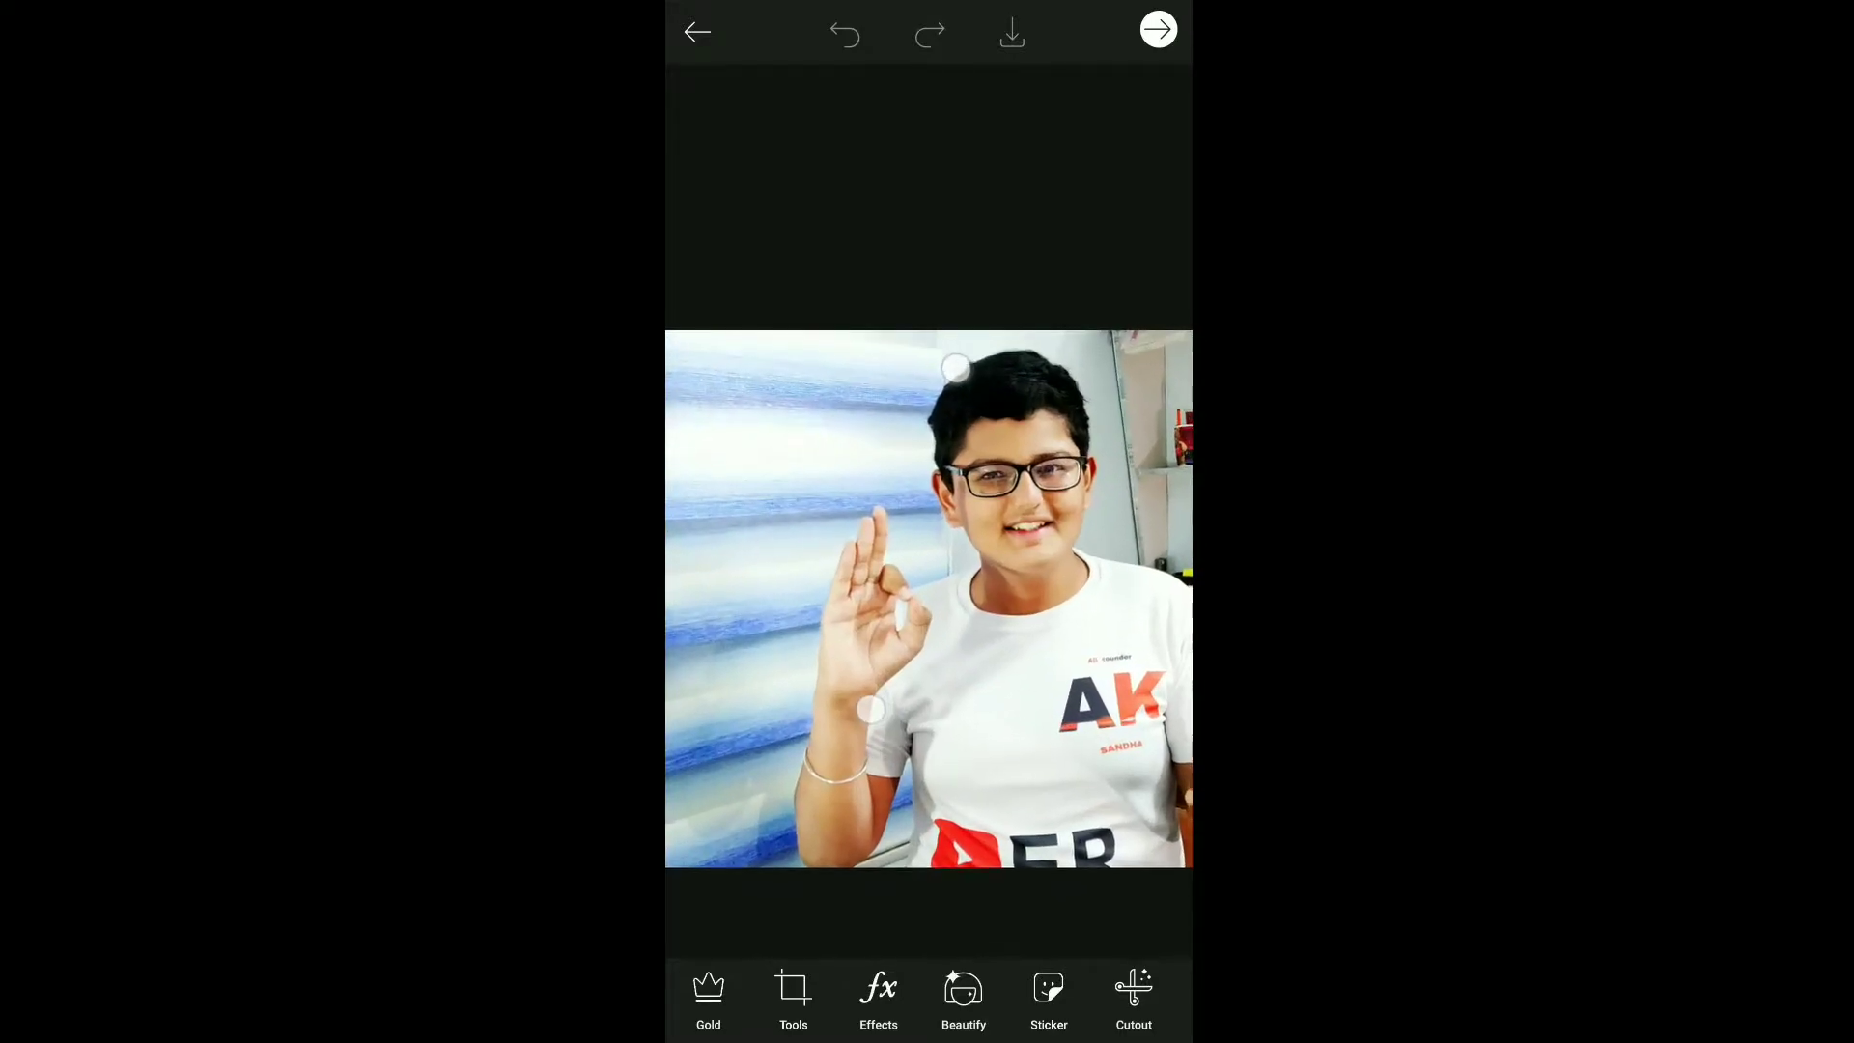
{"action": "scroll", "coordinate": [971, 563], "scroll_direction": "down", "scroll_amount": 3}
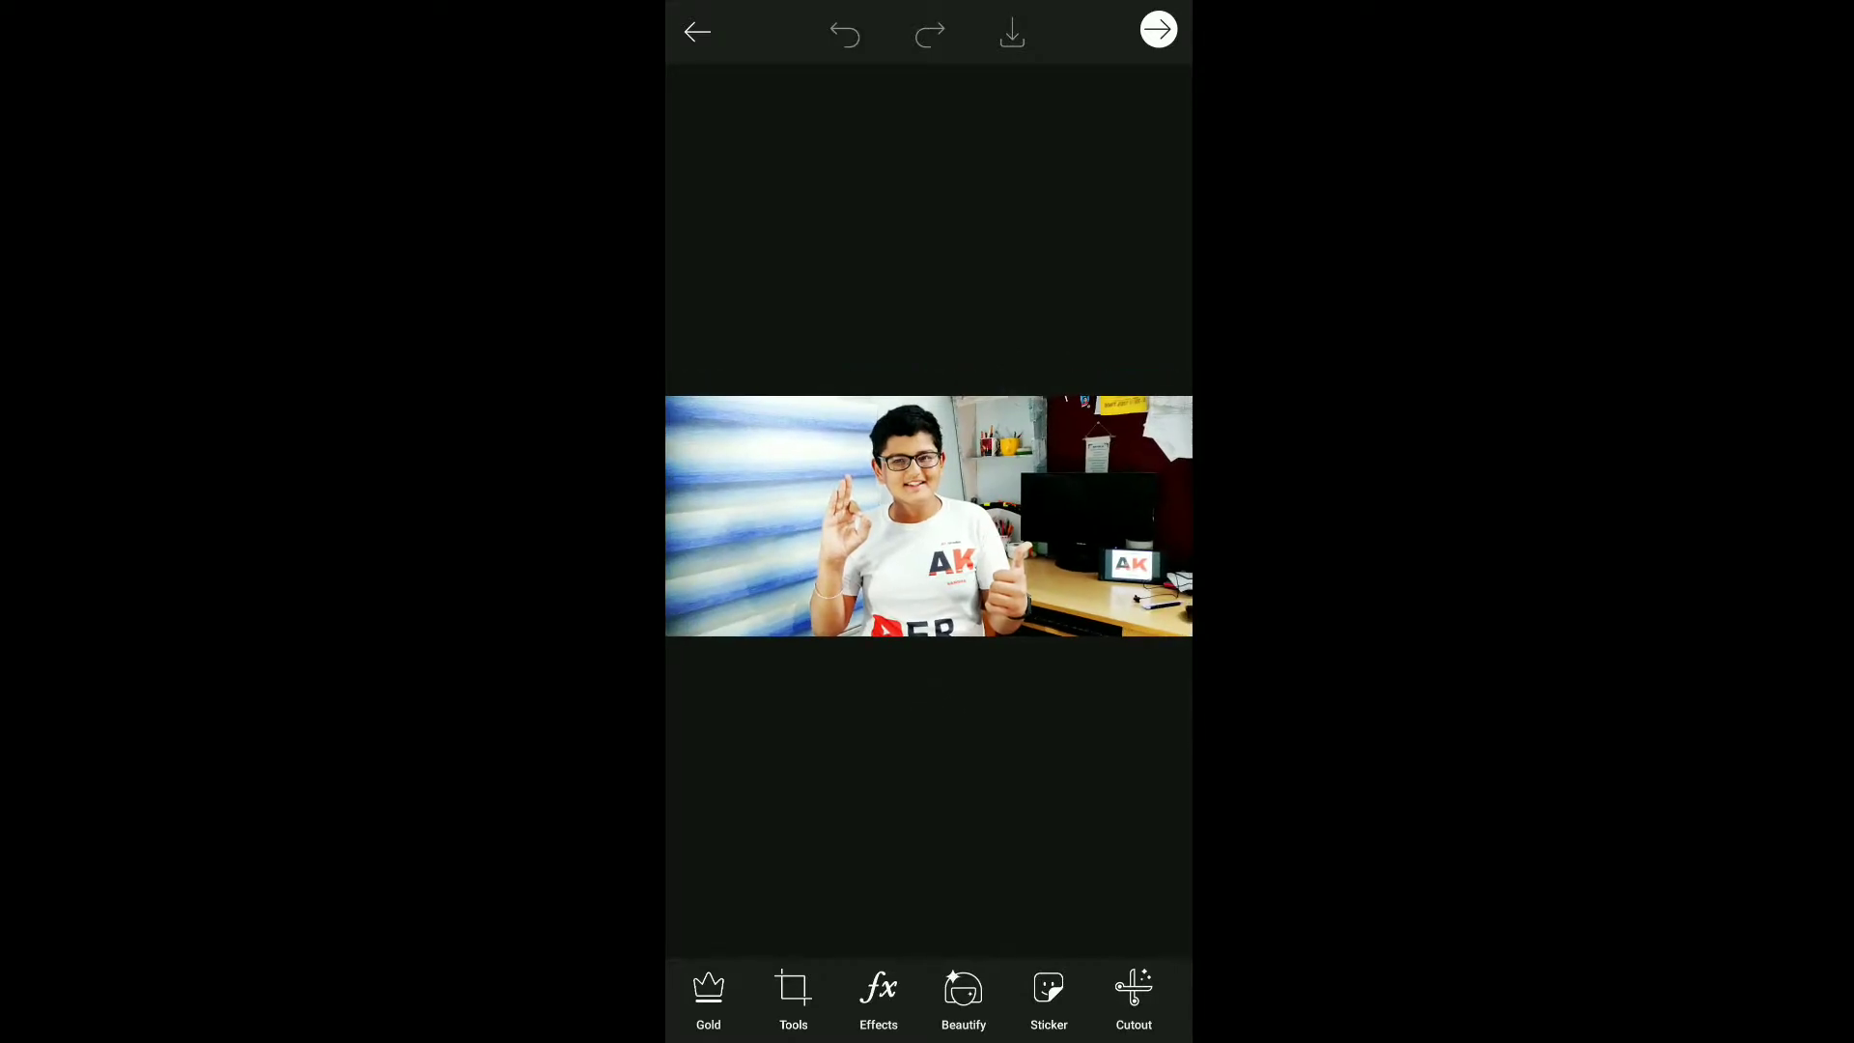
{"action": "left_click_drag", "start_coordinate": [894, 991], "coordinate": [876, 1000]}
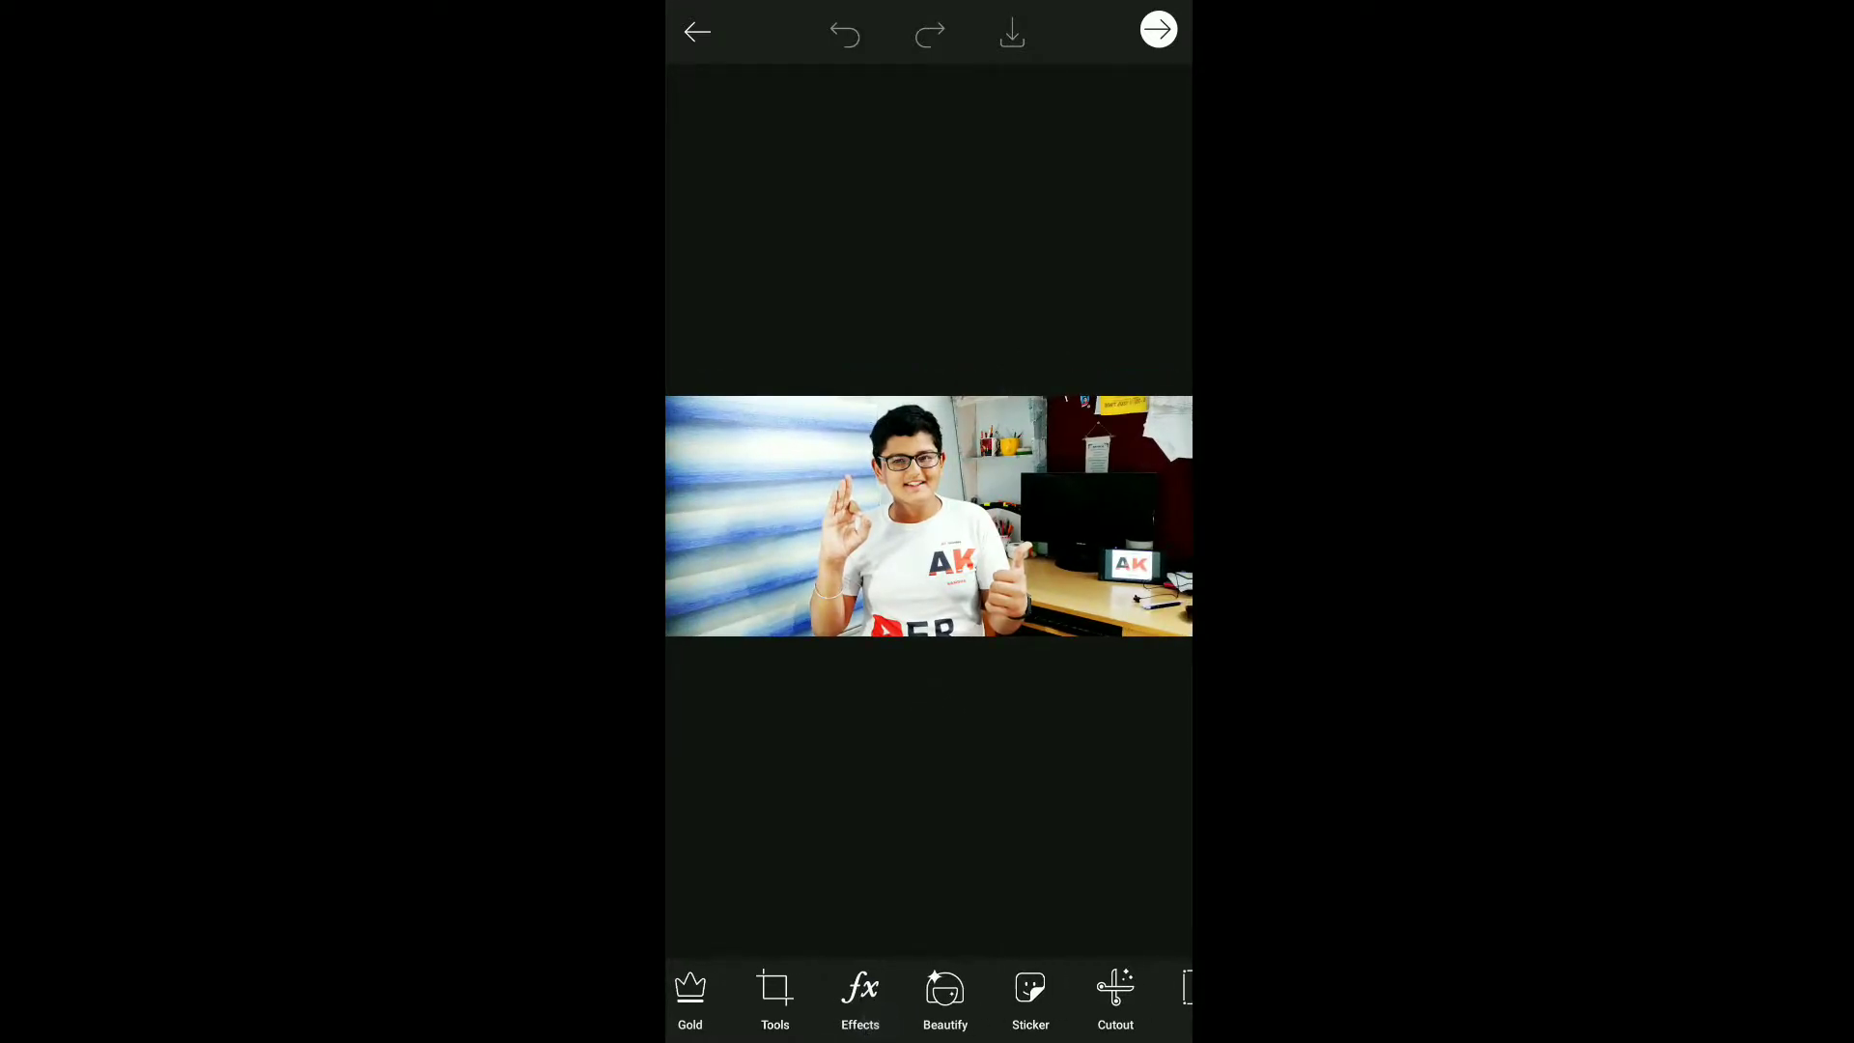
Step: Try the Dodger effect on the photo, then revert to None
{"action": "left_click", "coordinate": [865, 994]}
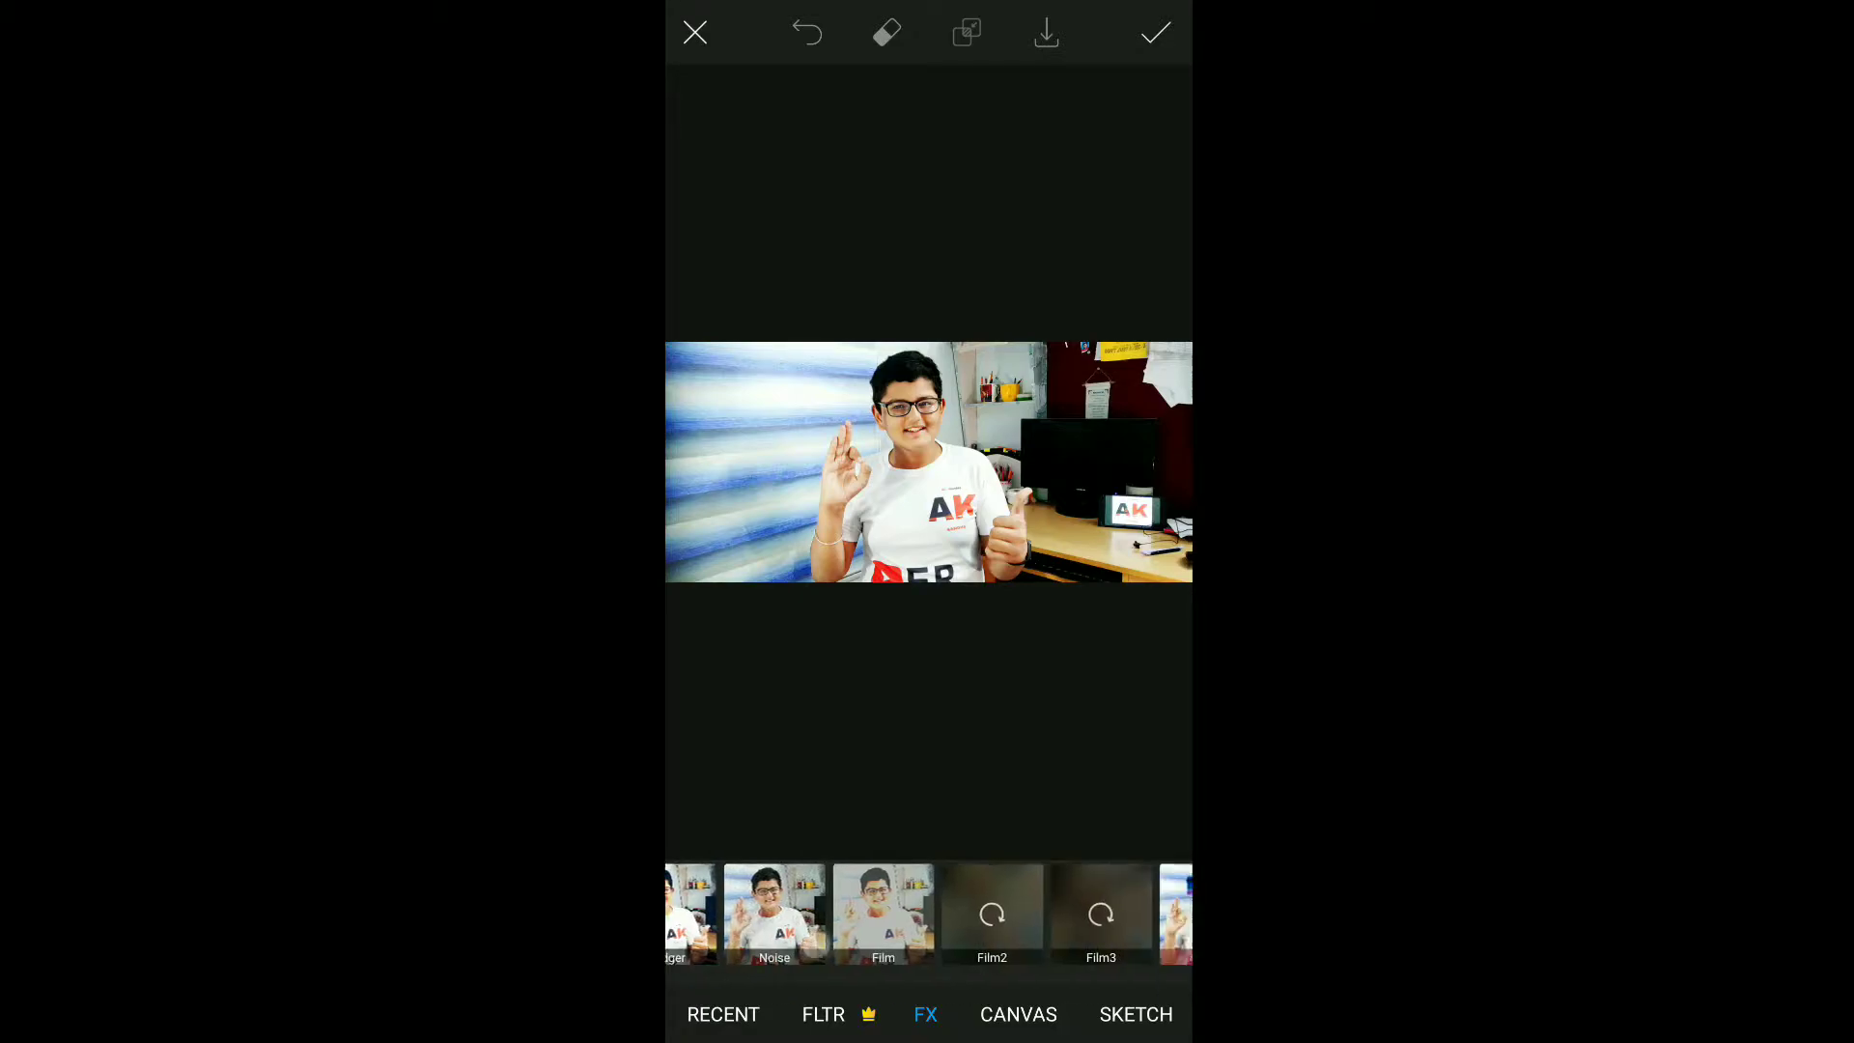
{"action": "left_click", "coordinate": [828, 912]}
{"action": "left_click", "coordinate": [937, 912]}
{"action": "left_click", "coordinate": [720, 913]}
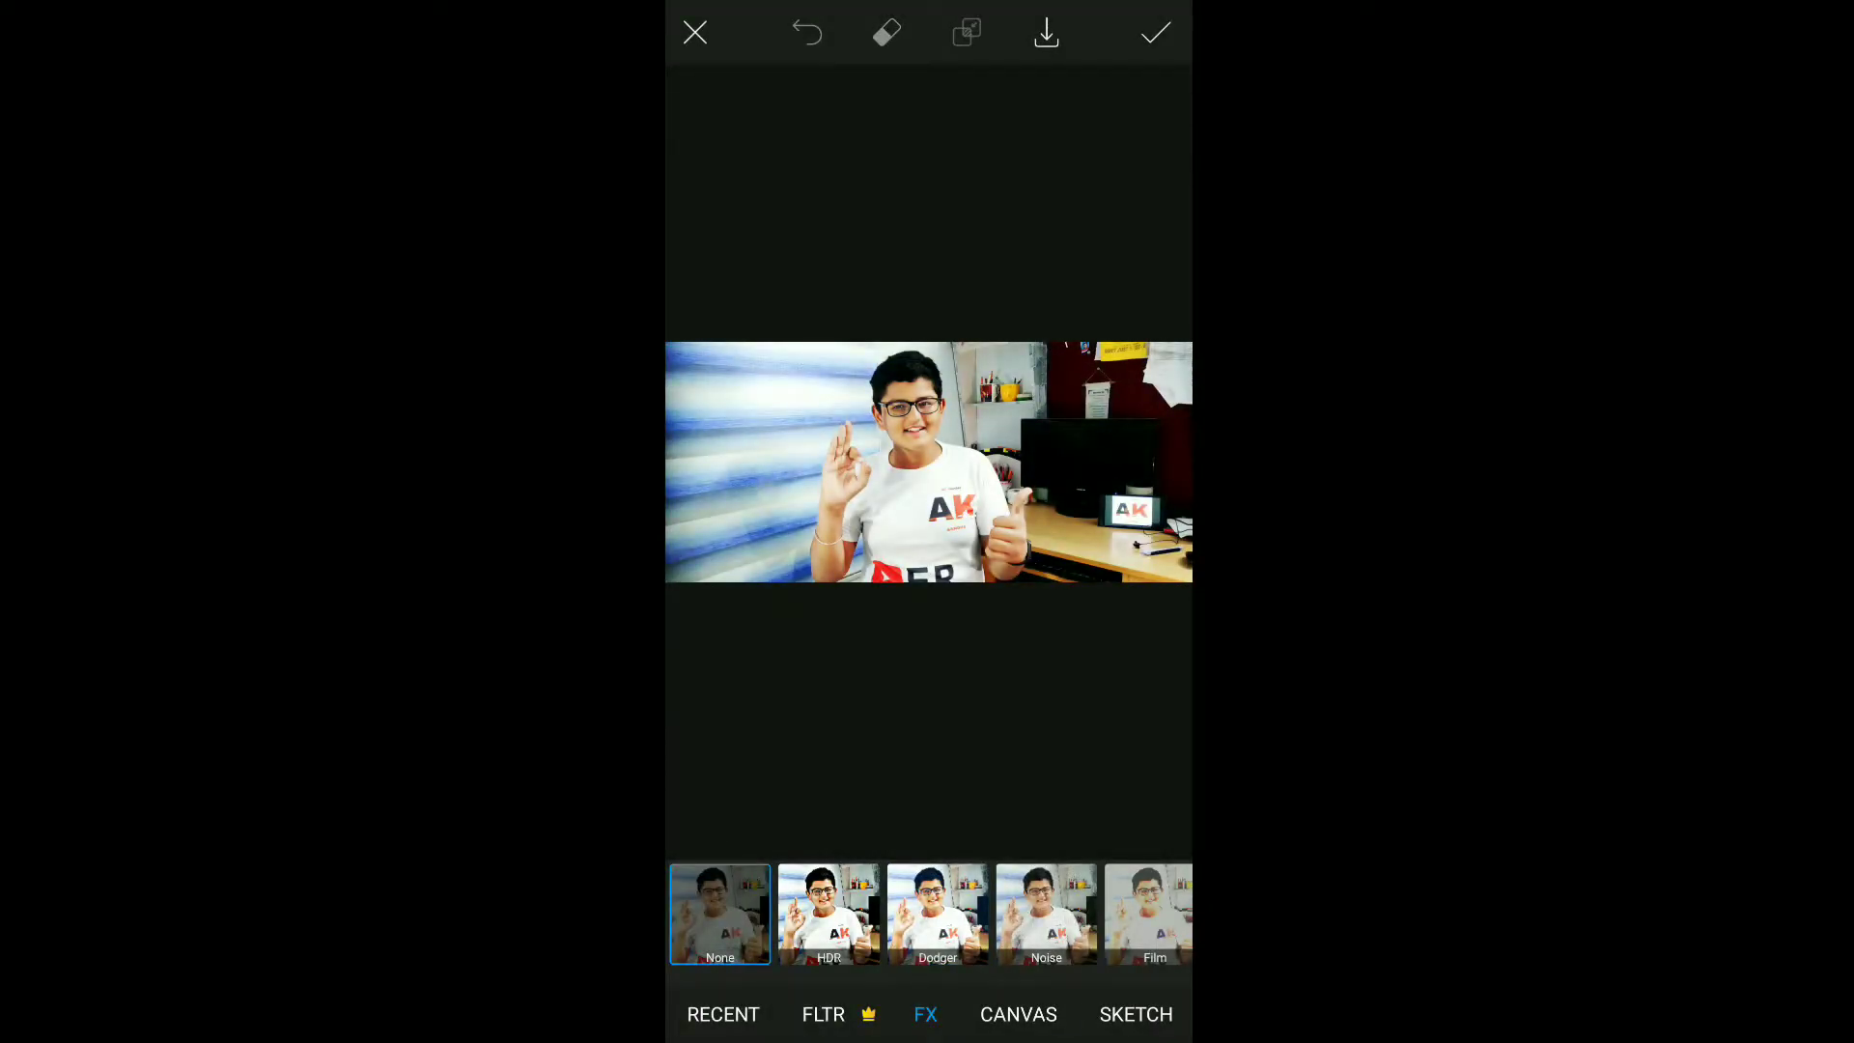
{"action": "left_click_drag", "start_coordinate": [1068, 1018], "coordinate": [767, 1018]}
{"action": "left_click_drag", "start_coordinate": [1100, 1014], "coordinate": [786, 1015]}
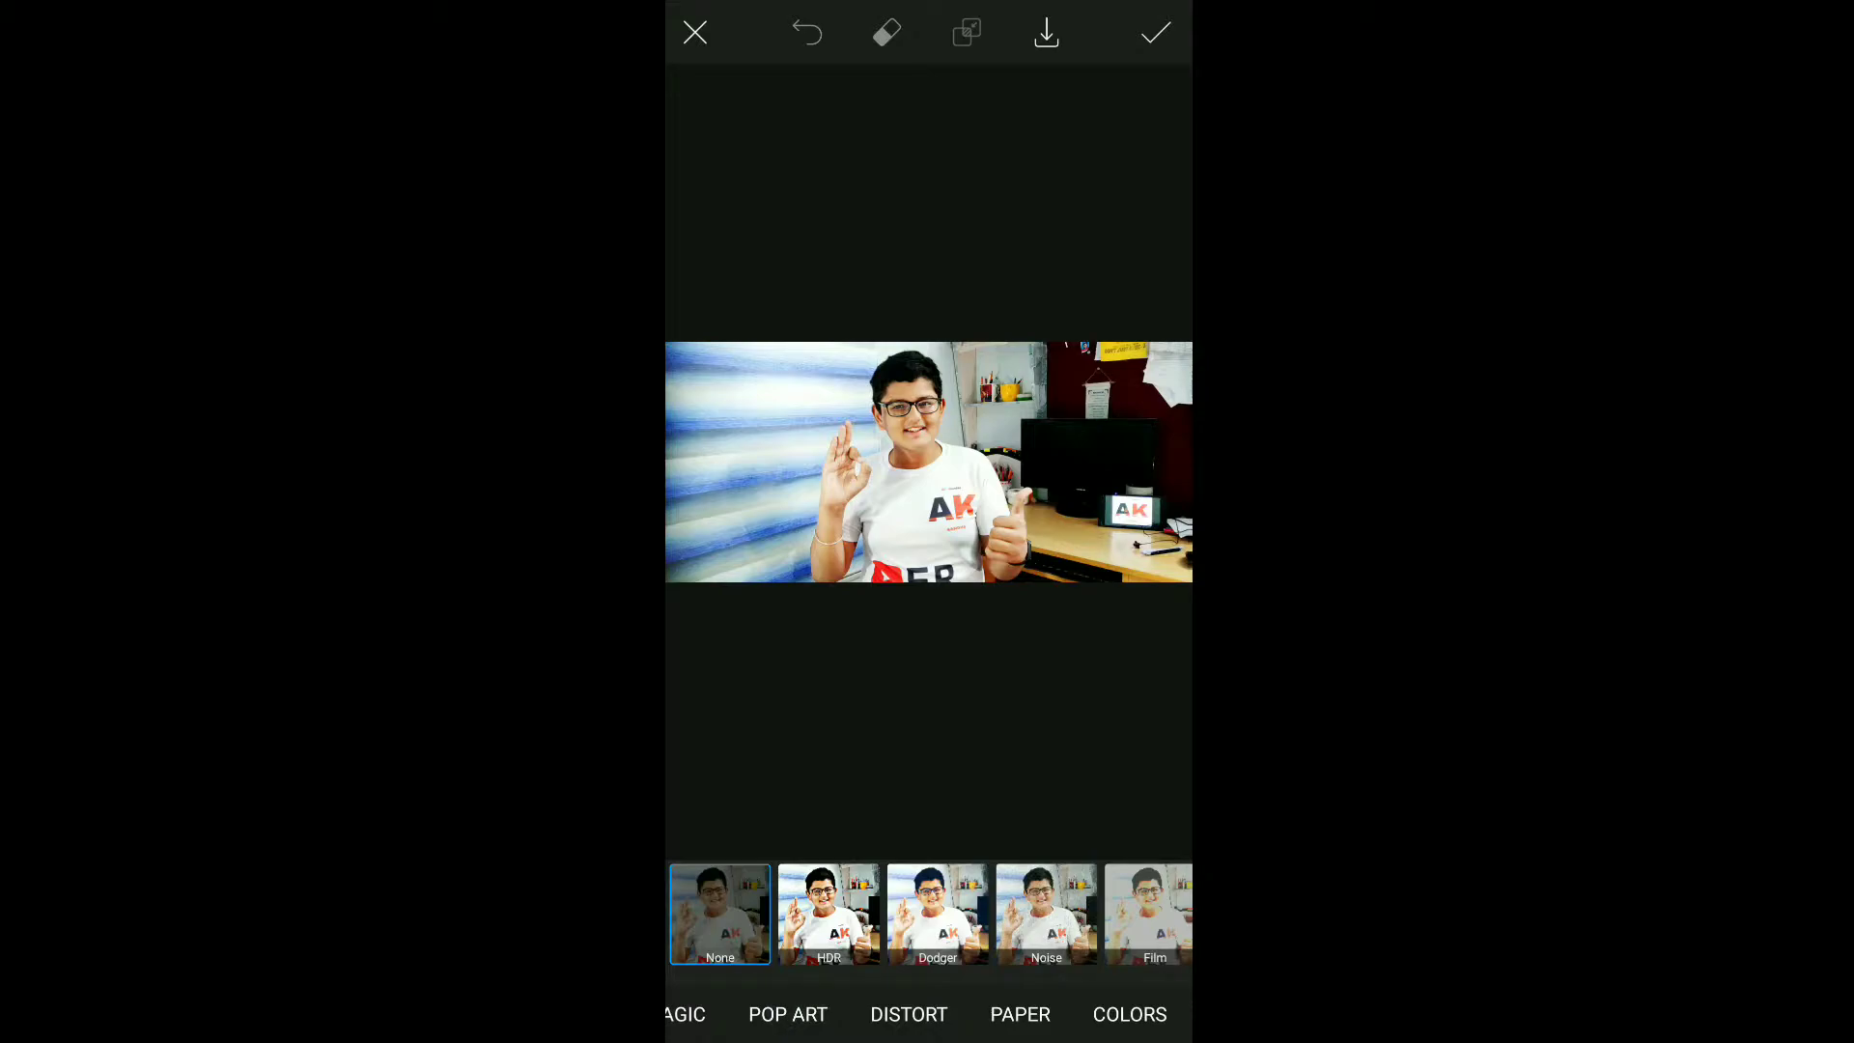
Step: Apply the cyan Colorize effect from the COLORS category
{"action": "left_click_drag", "start_coordinate": [1106, 1015], "coordinate": [1125, 1013]}
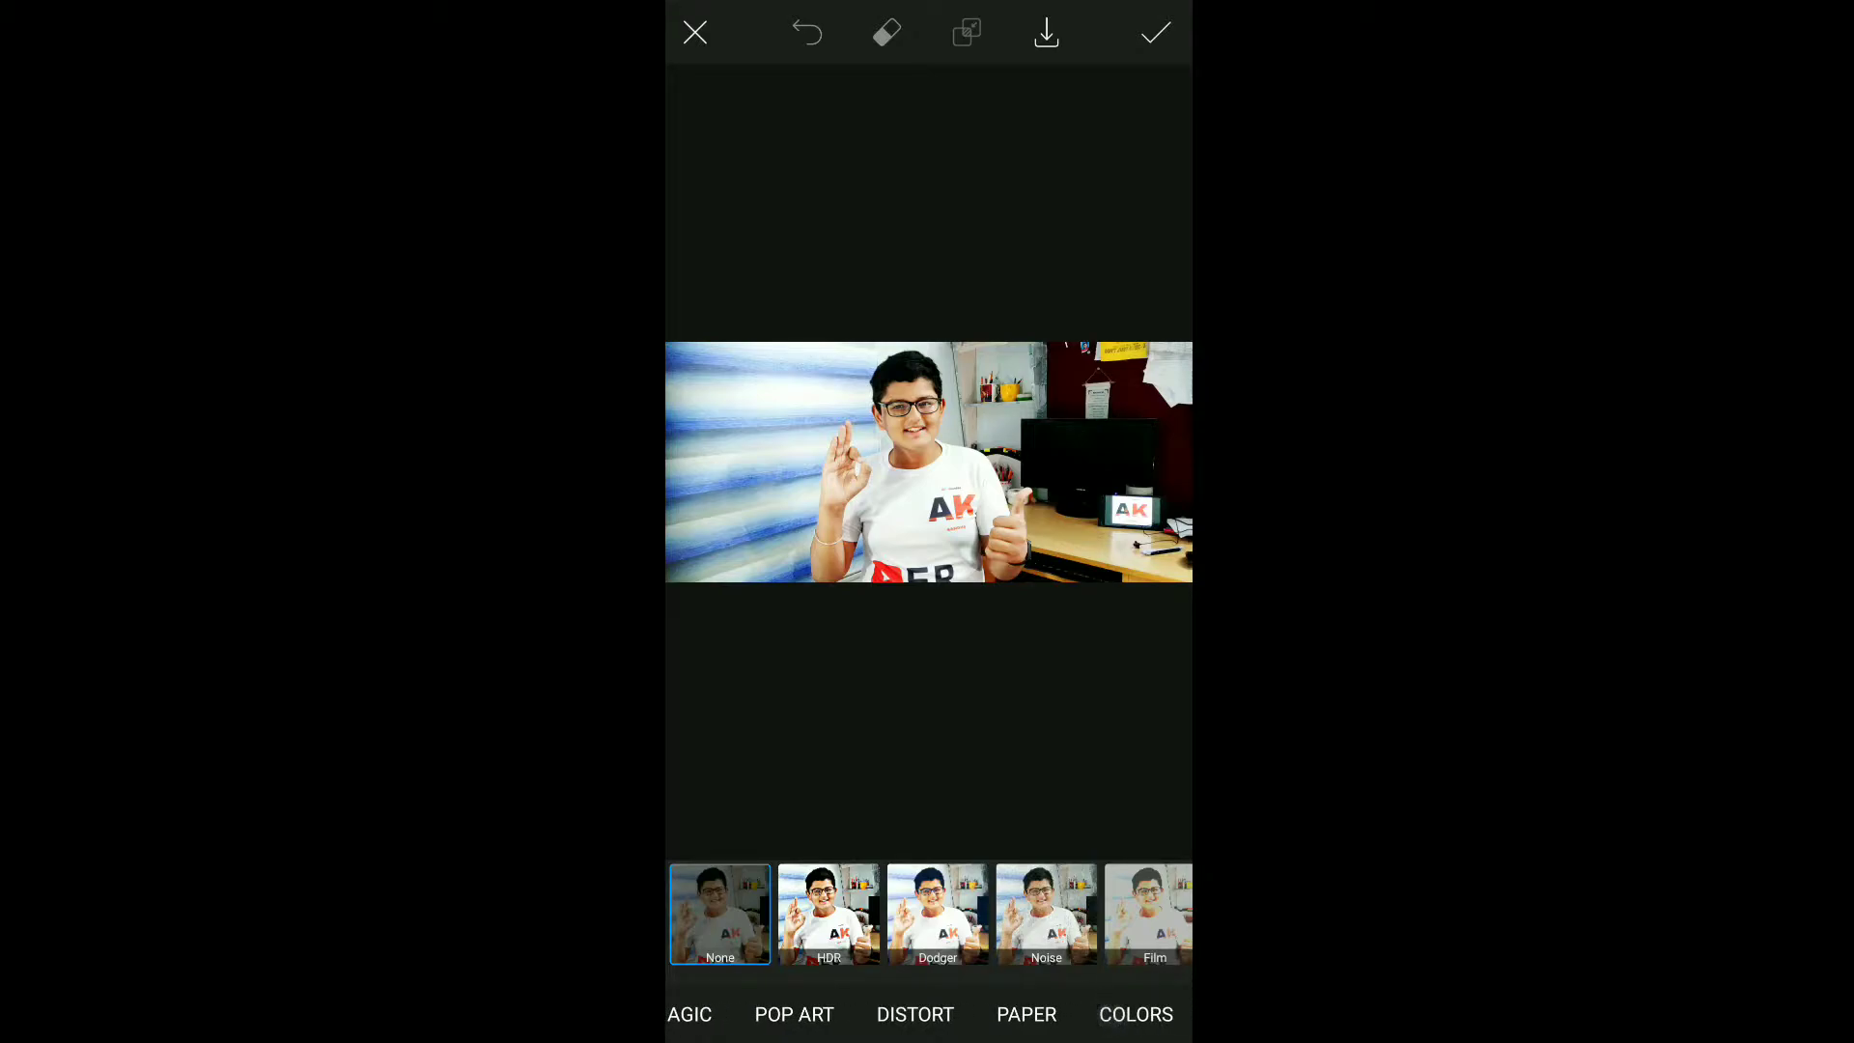
{"action": "left_click", "coordinate": [1133, 1010]}
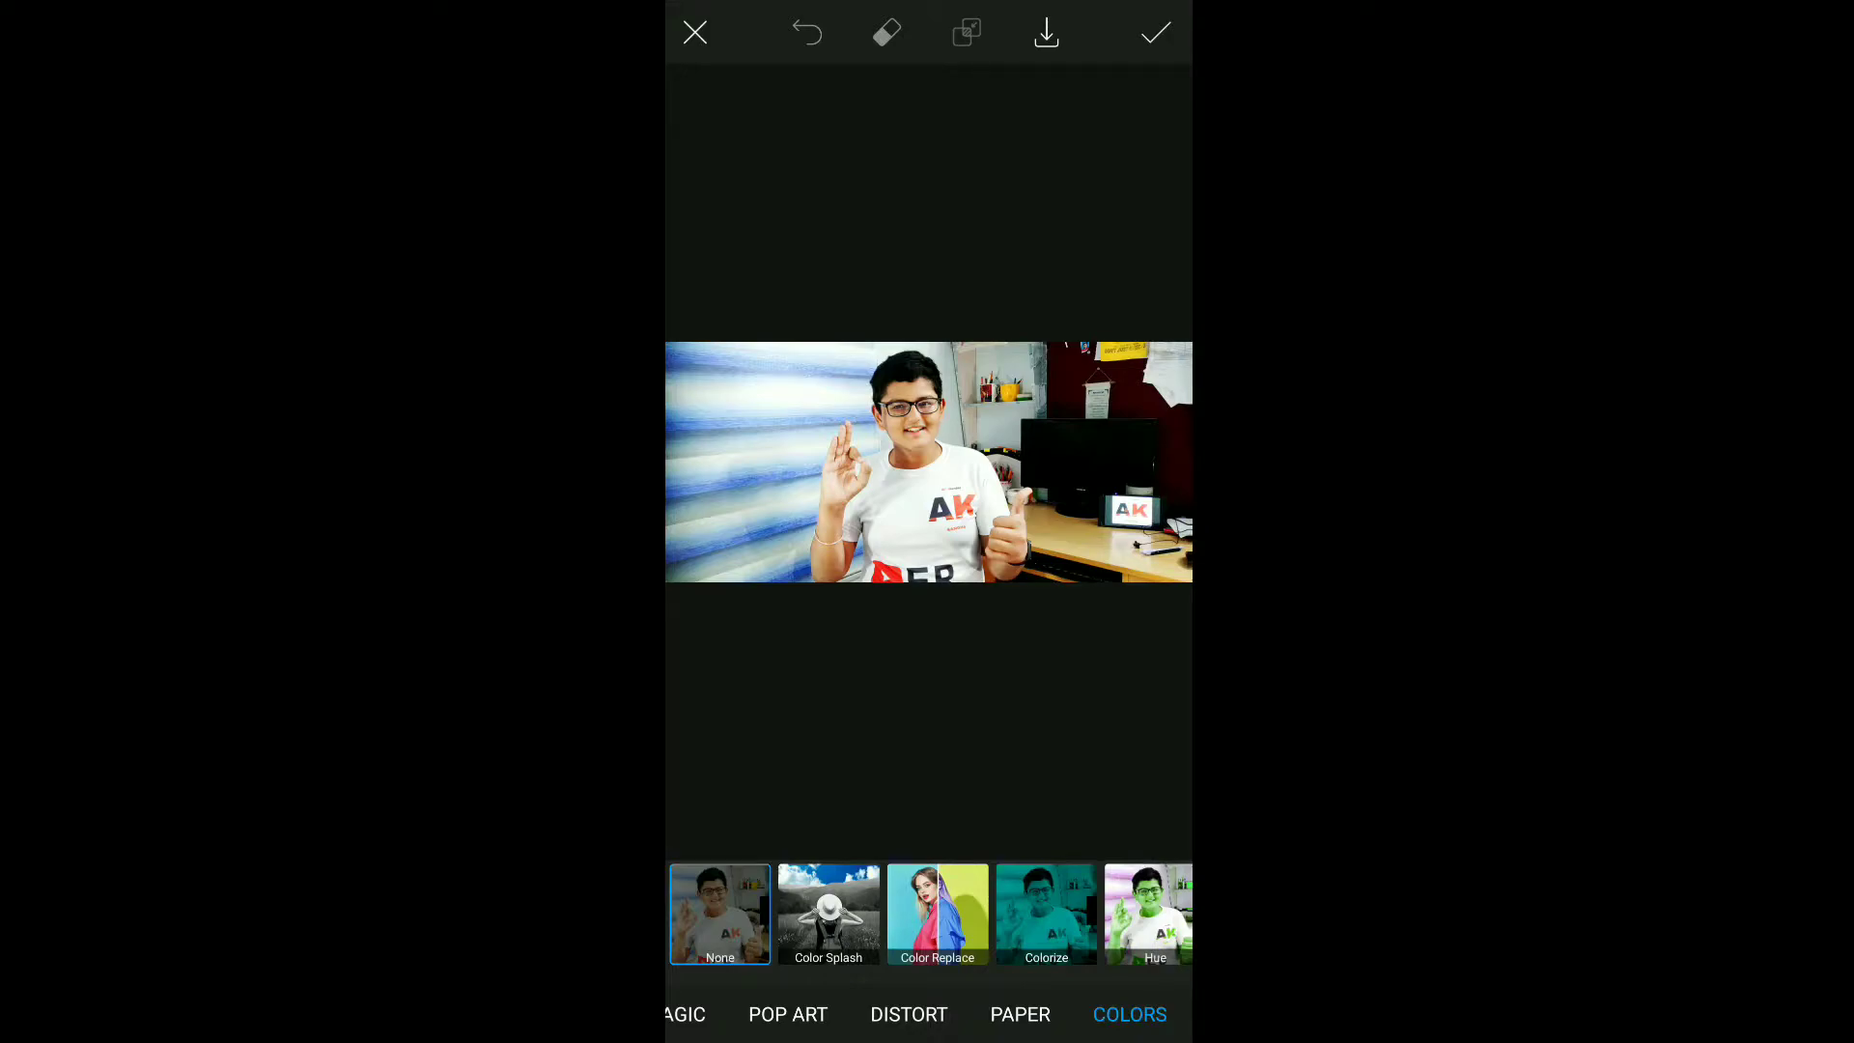
{"action": "left_click_drag", "start_coordinate": [1059, 887], "coordinate": [1013, 918]}
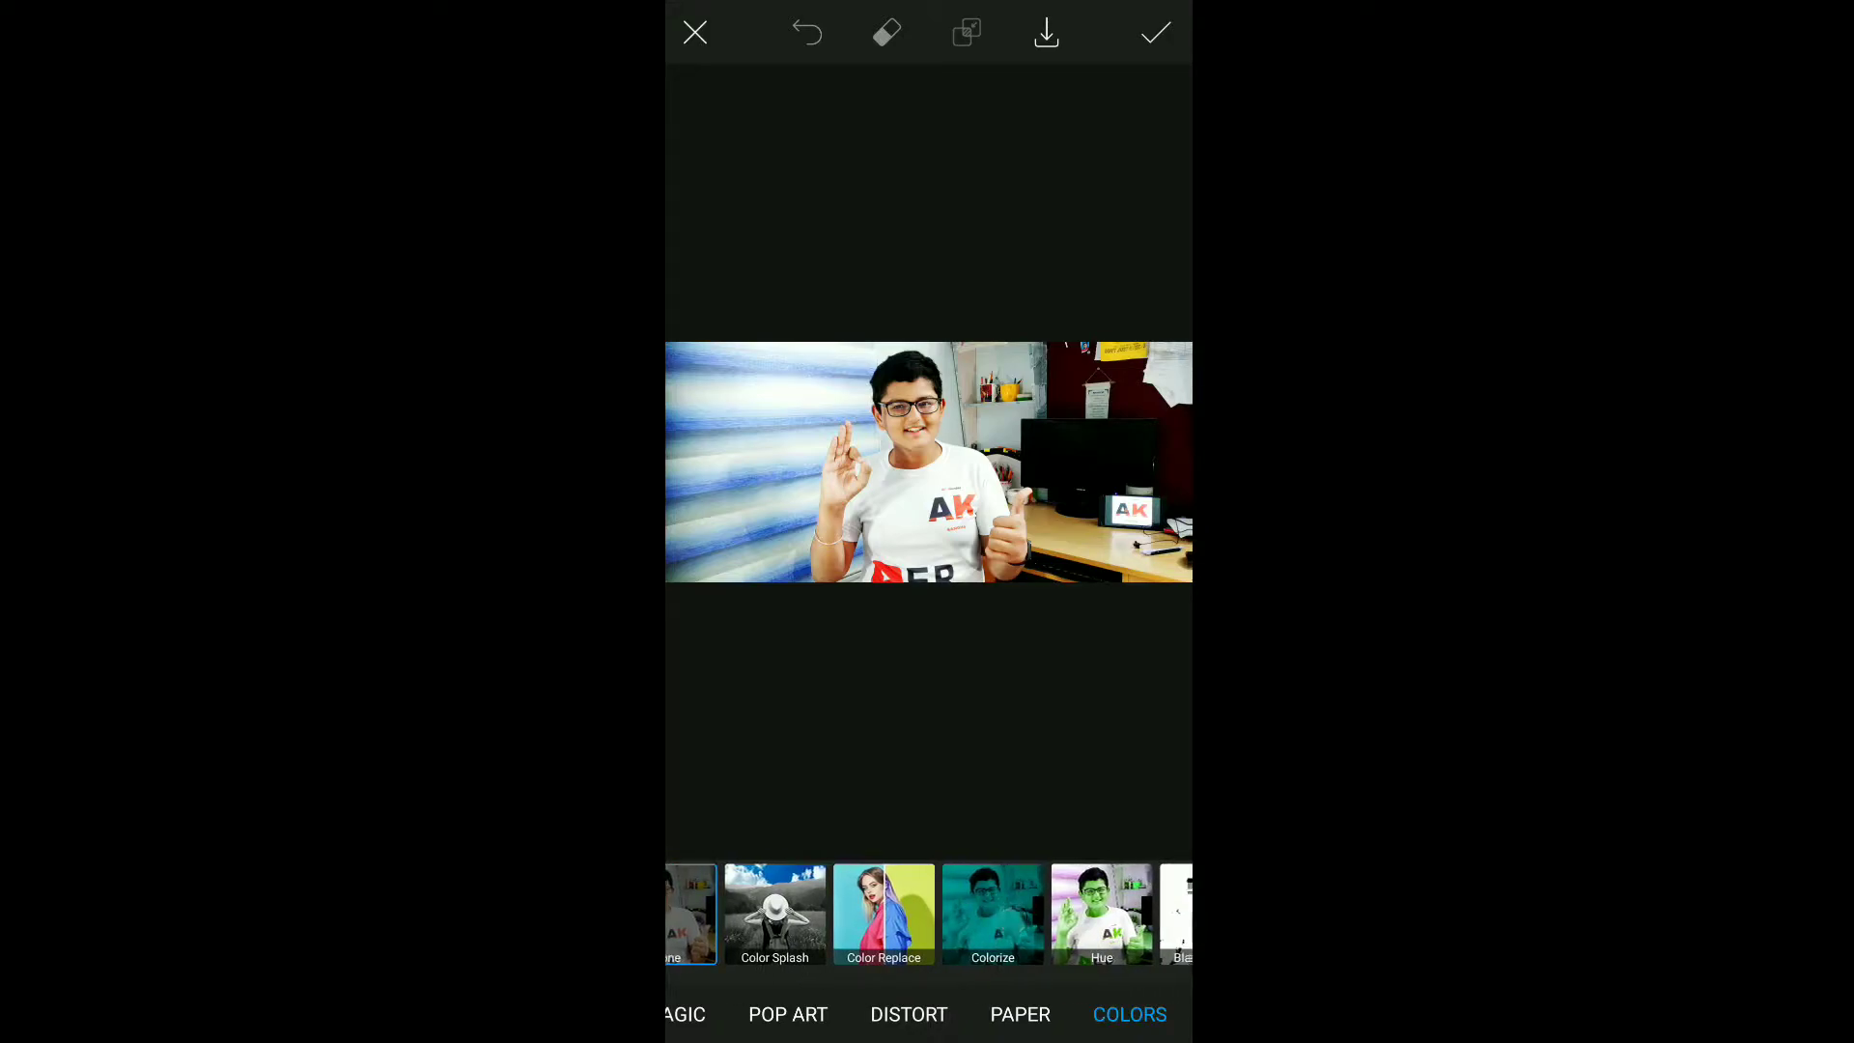
{"action": "left_click", "coordinate": [992, 913]}
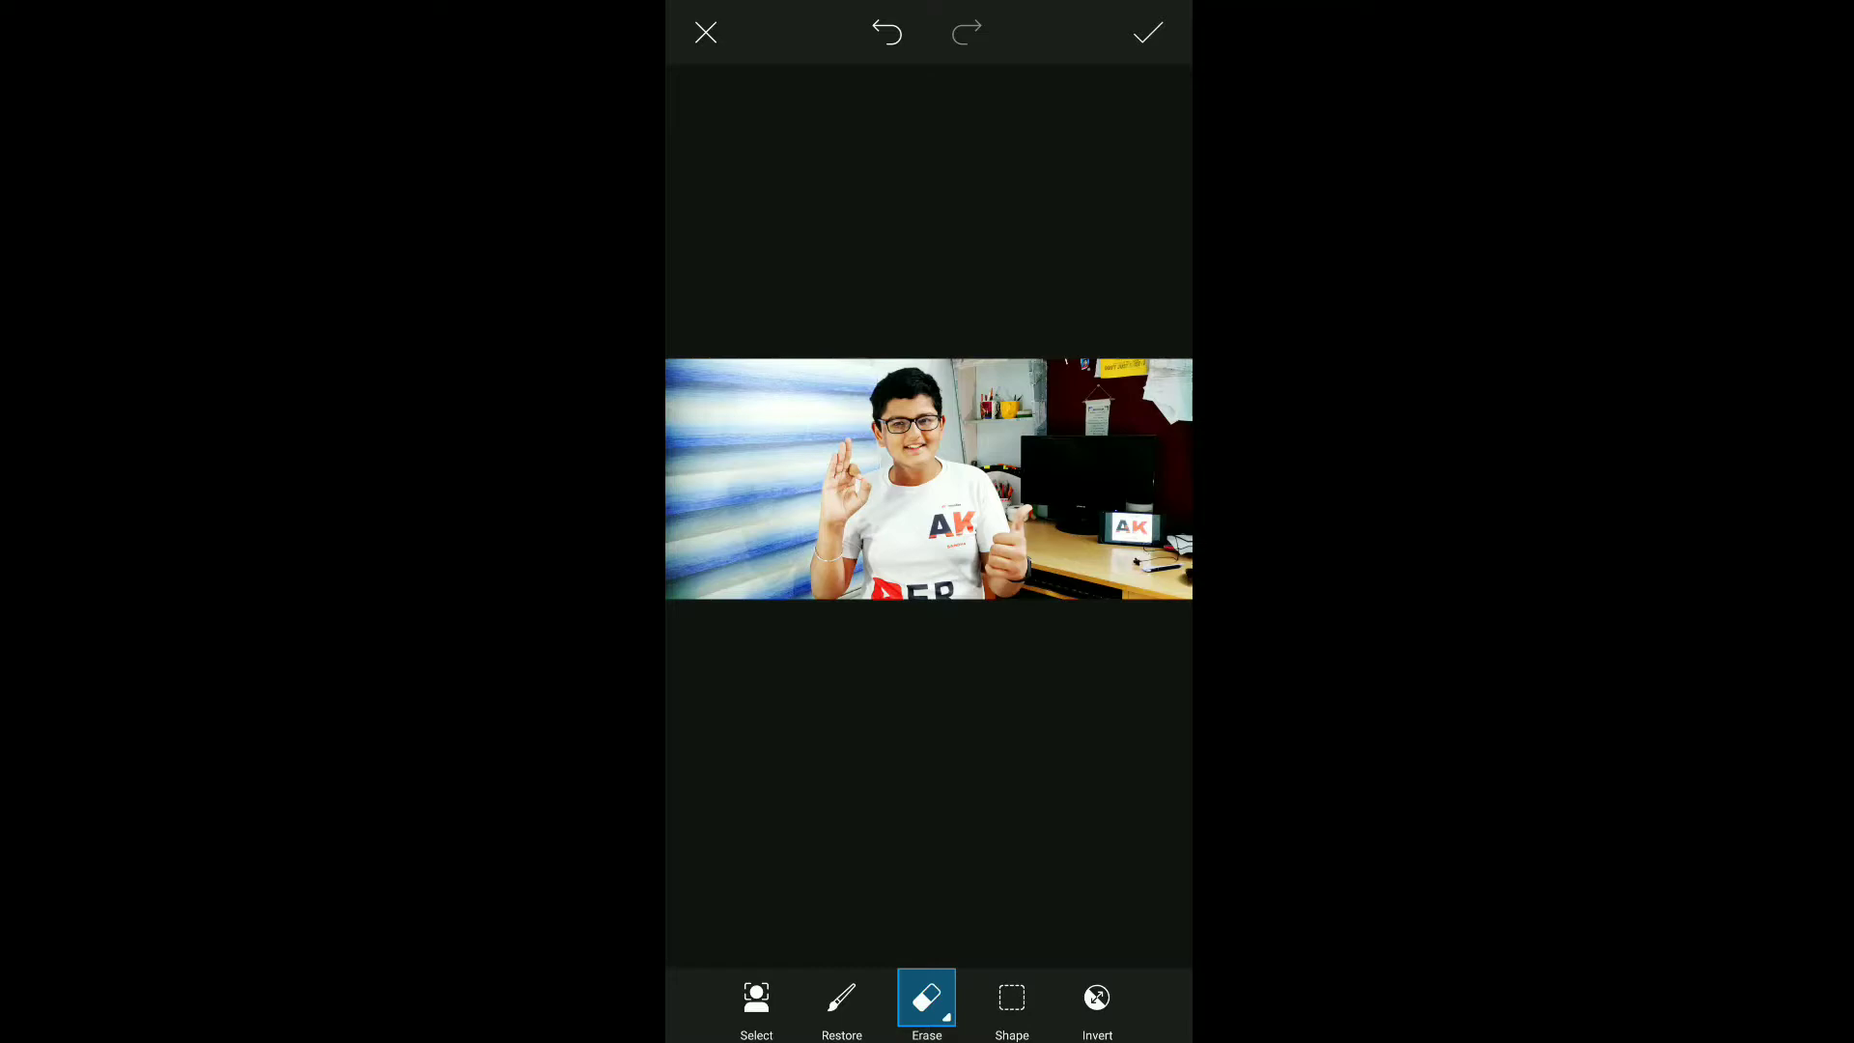
Step: Switch to the Restore brush and set its hardness to 86
{"action": "left_click", "coordinate": [845, 1002]}
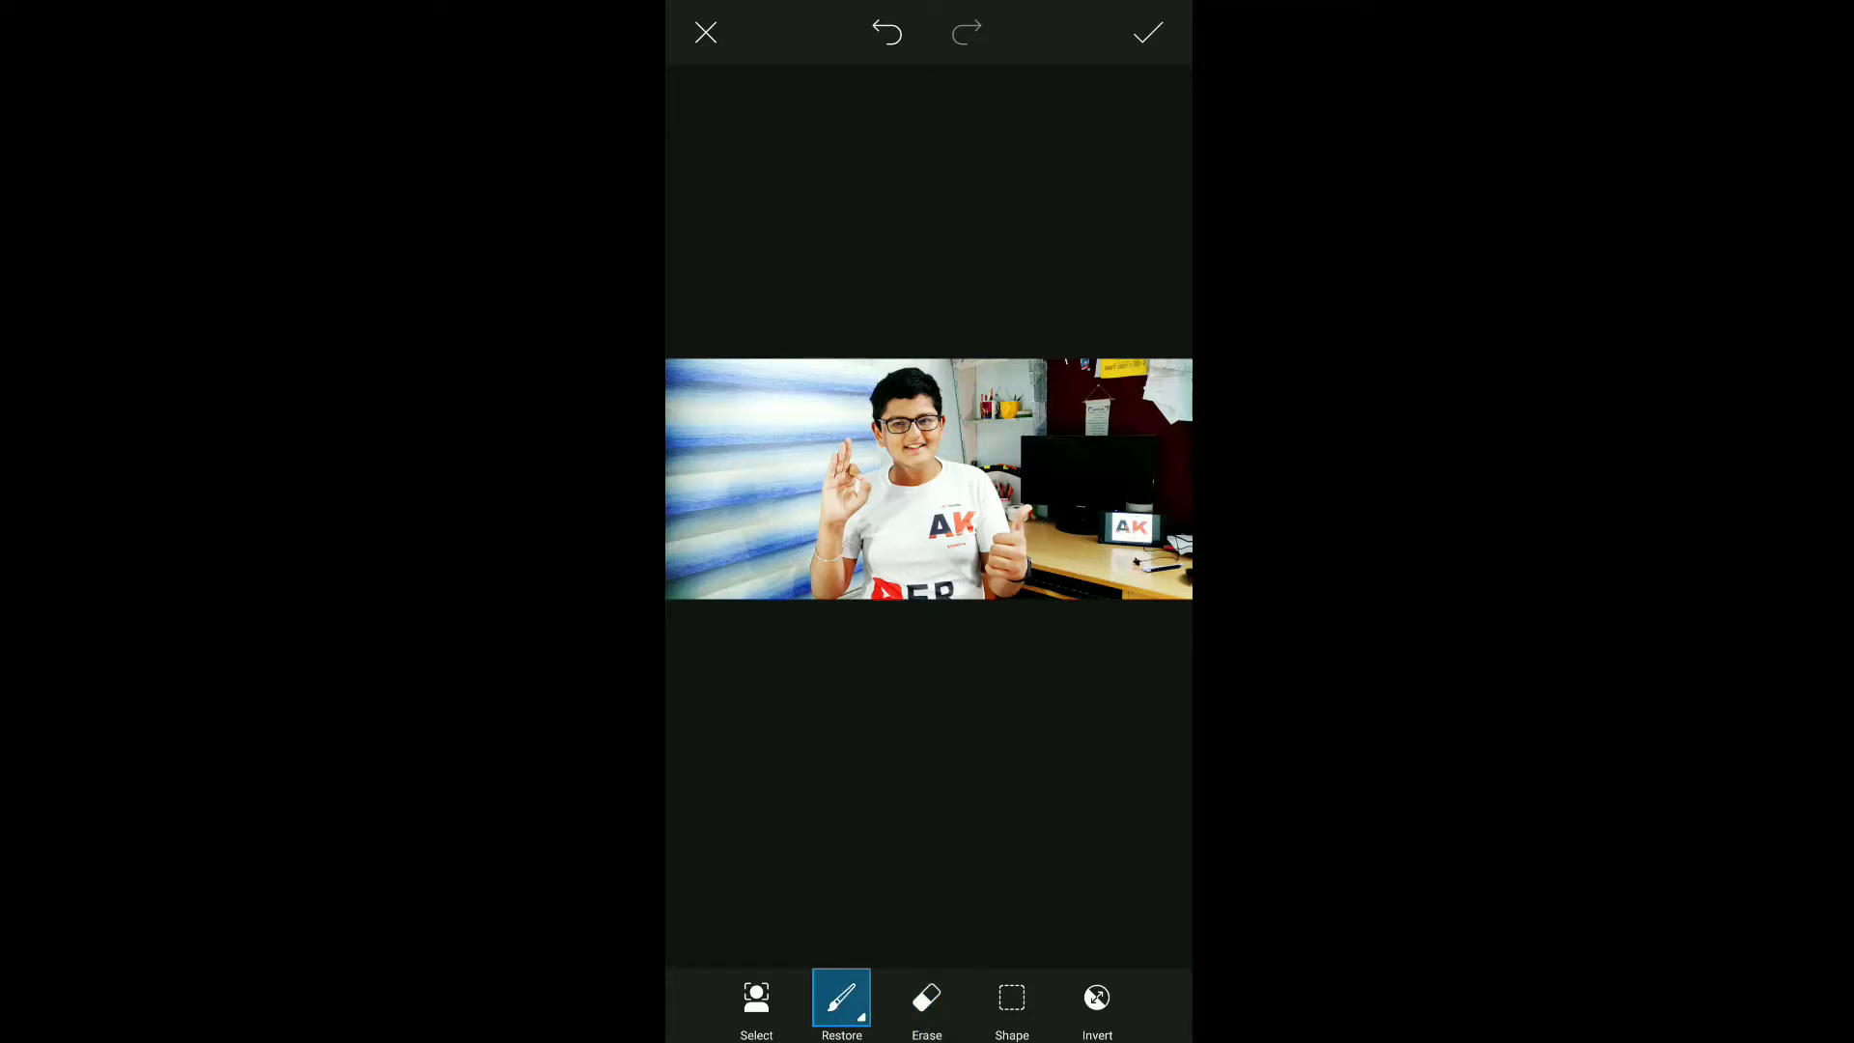
{"action": "left_click", "coordinate": [842, 999]}
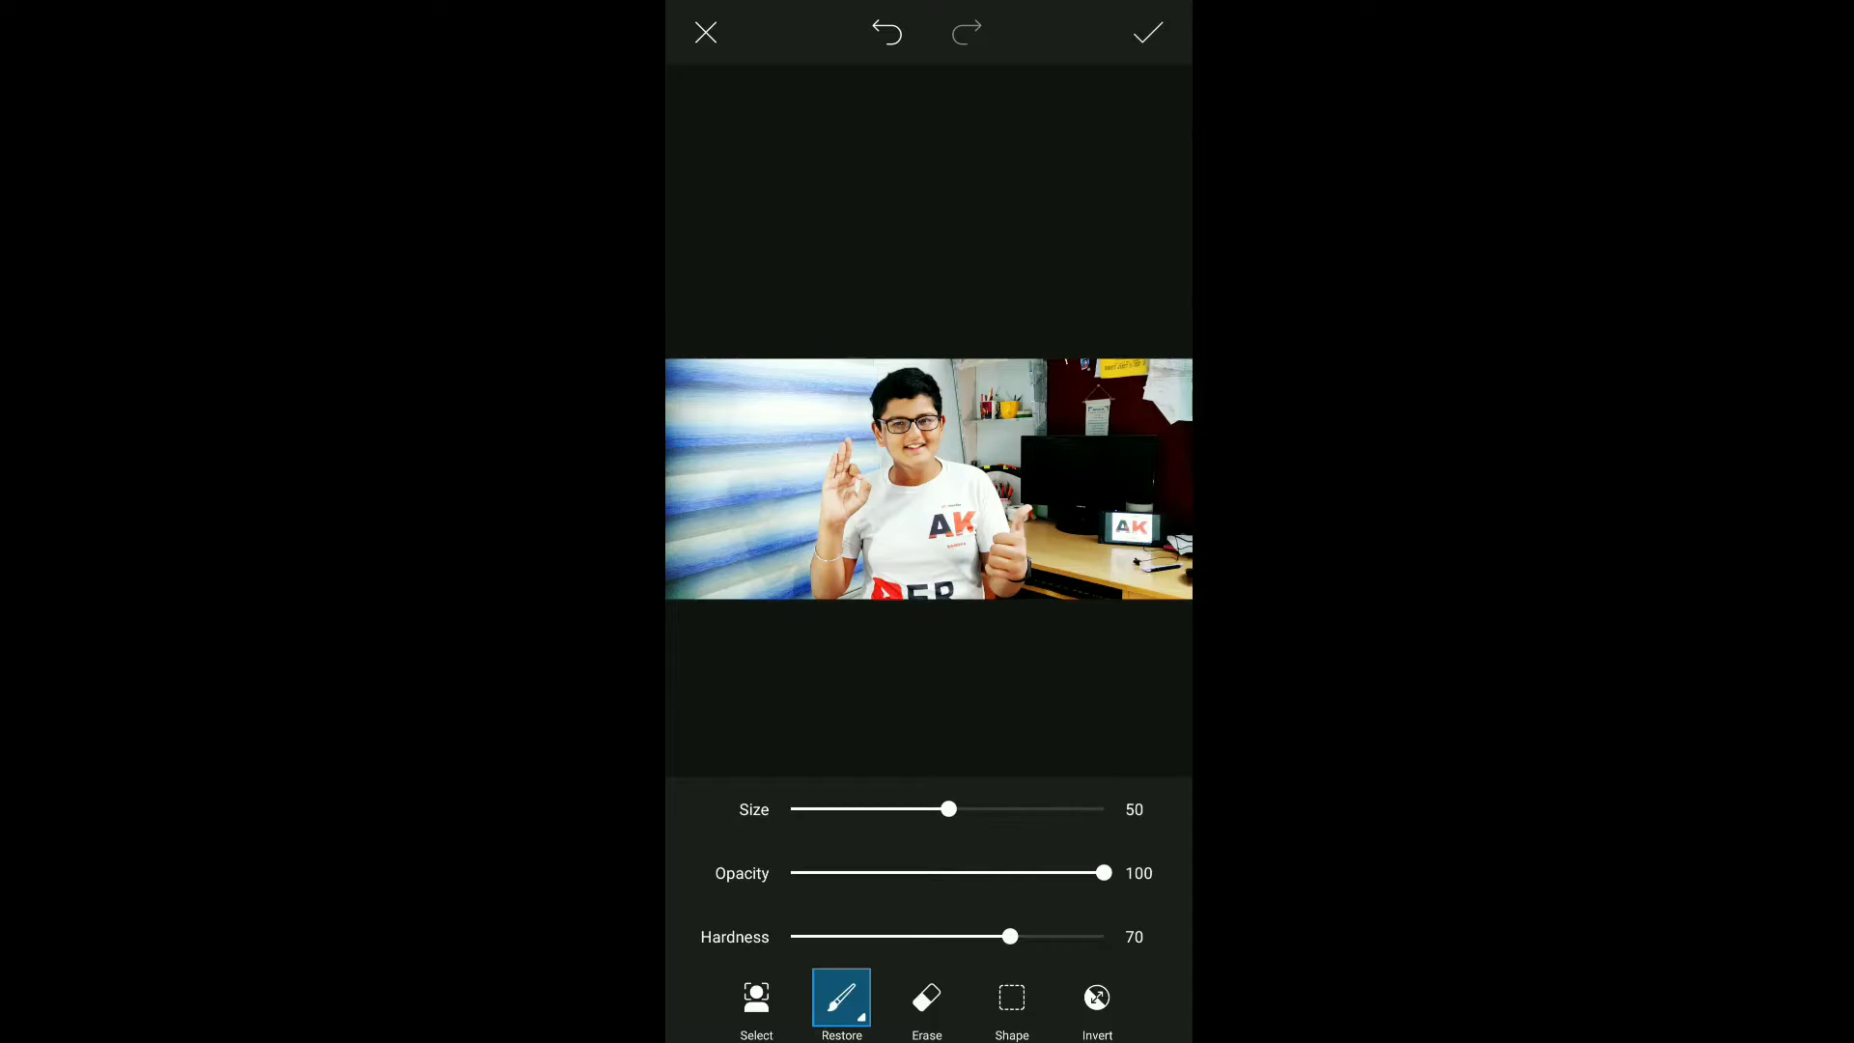
{"action": "left_click_drag", "start_coordinate": [1009, 936], "coordinate": [1029, 941]}
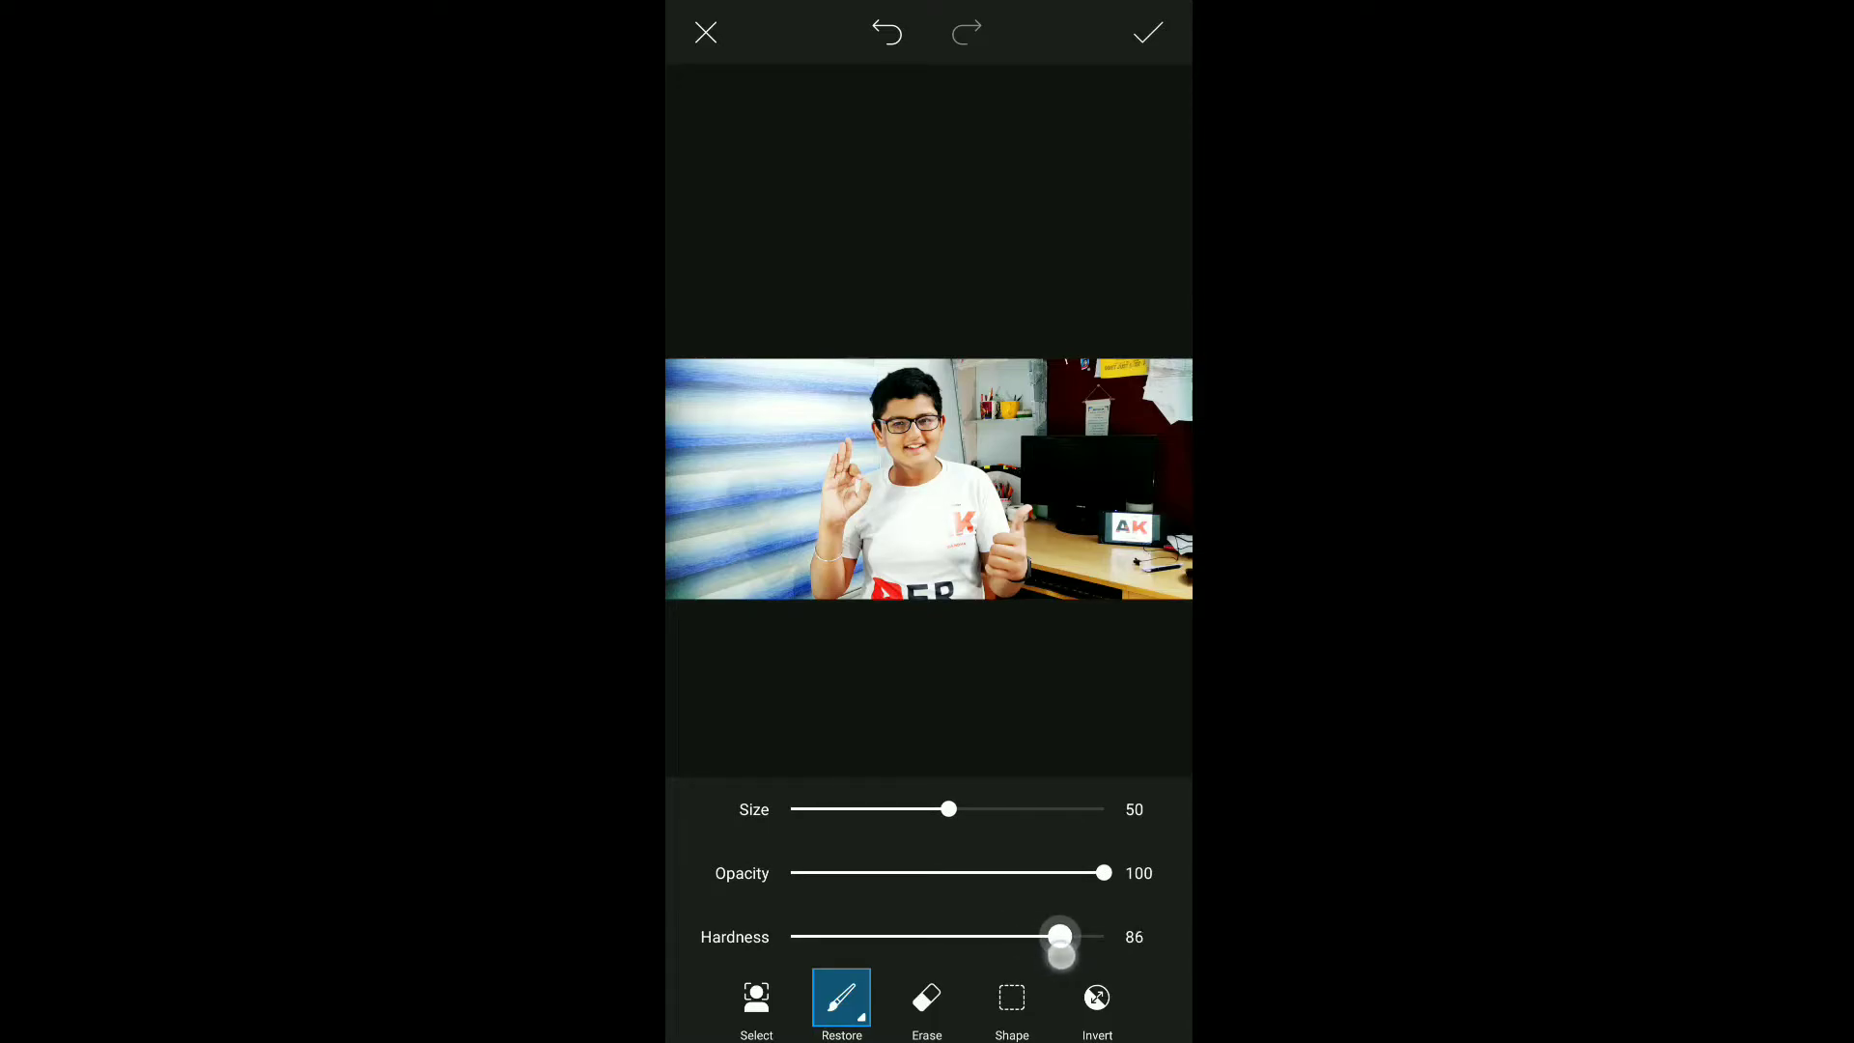
{"action": "left_click_drag", "start_coordinate": [1061, 942], "coordinate": [1061, 938]}
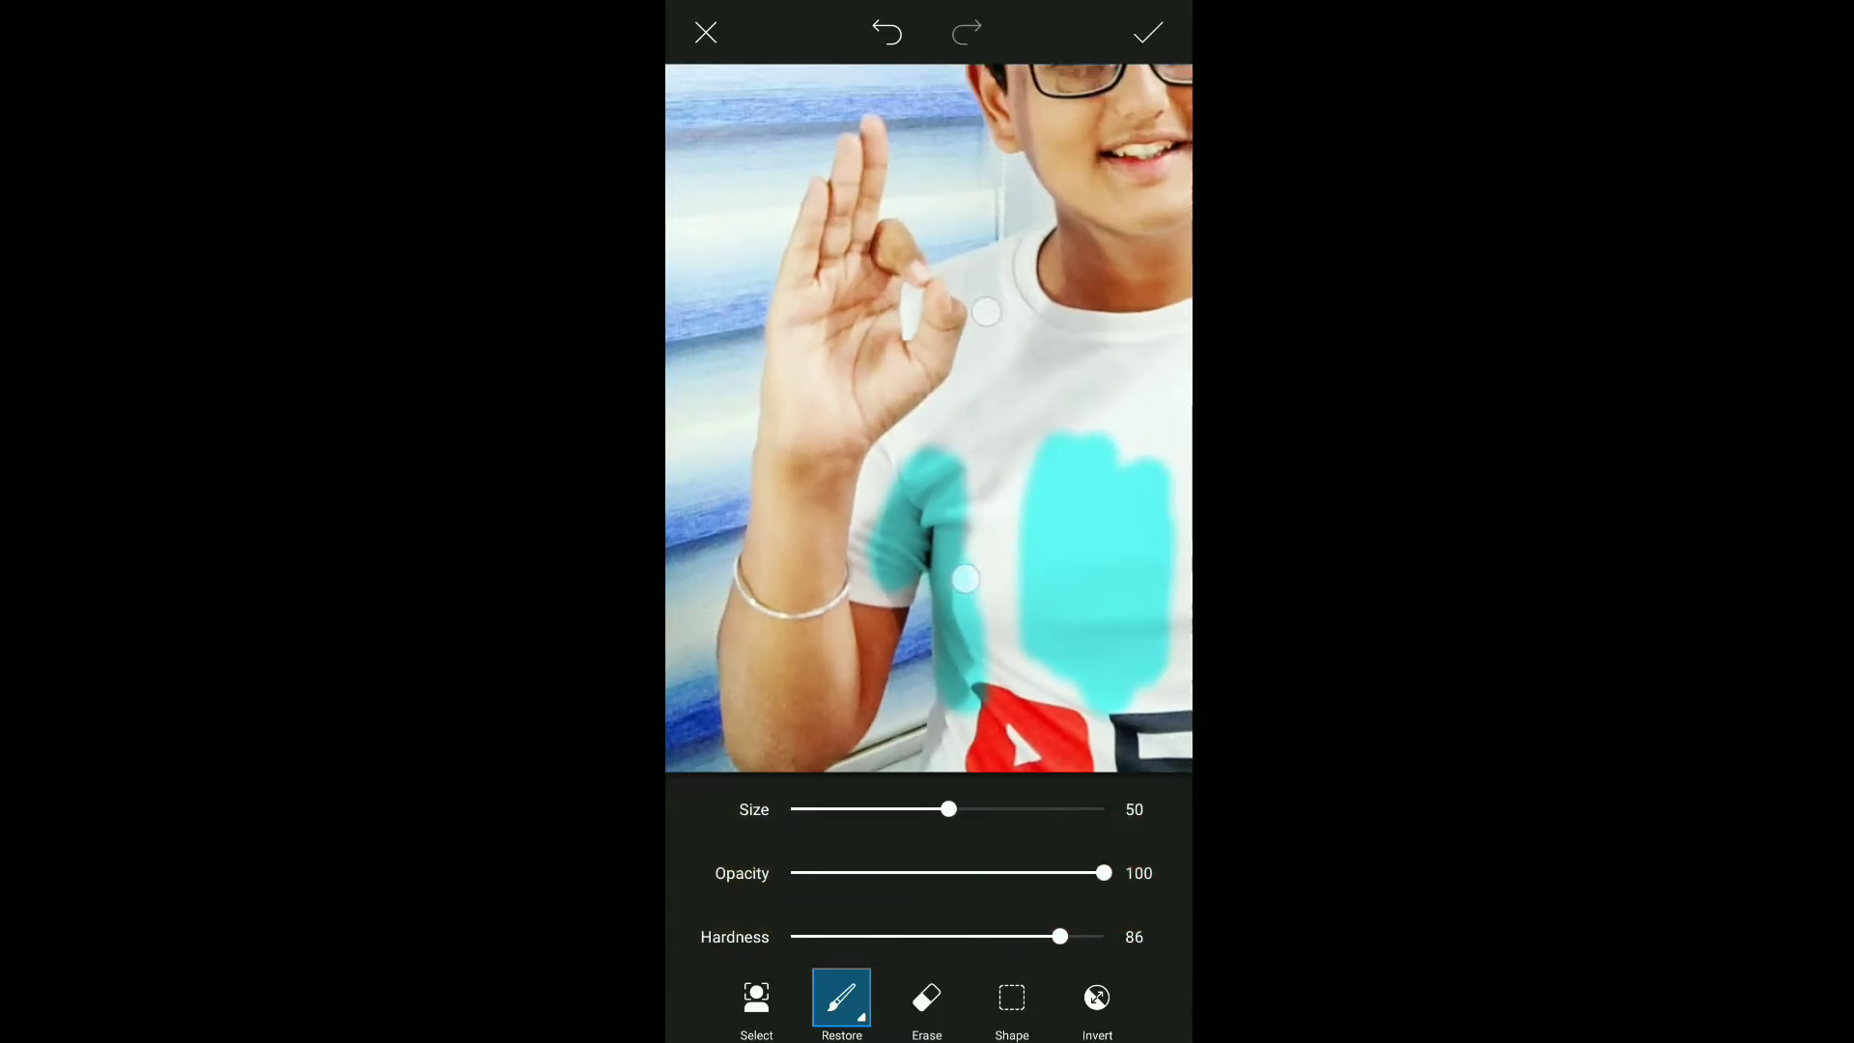
{"action": "scroll", "coordinate": [953, 513], "scroll_direction": "down", "scroll_amount": 5}
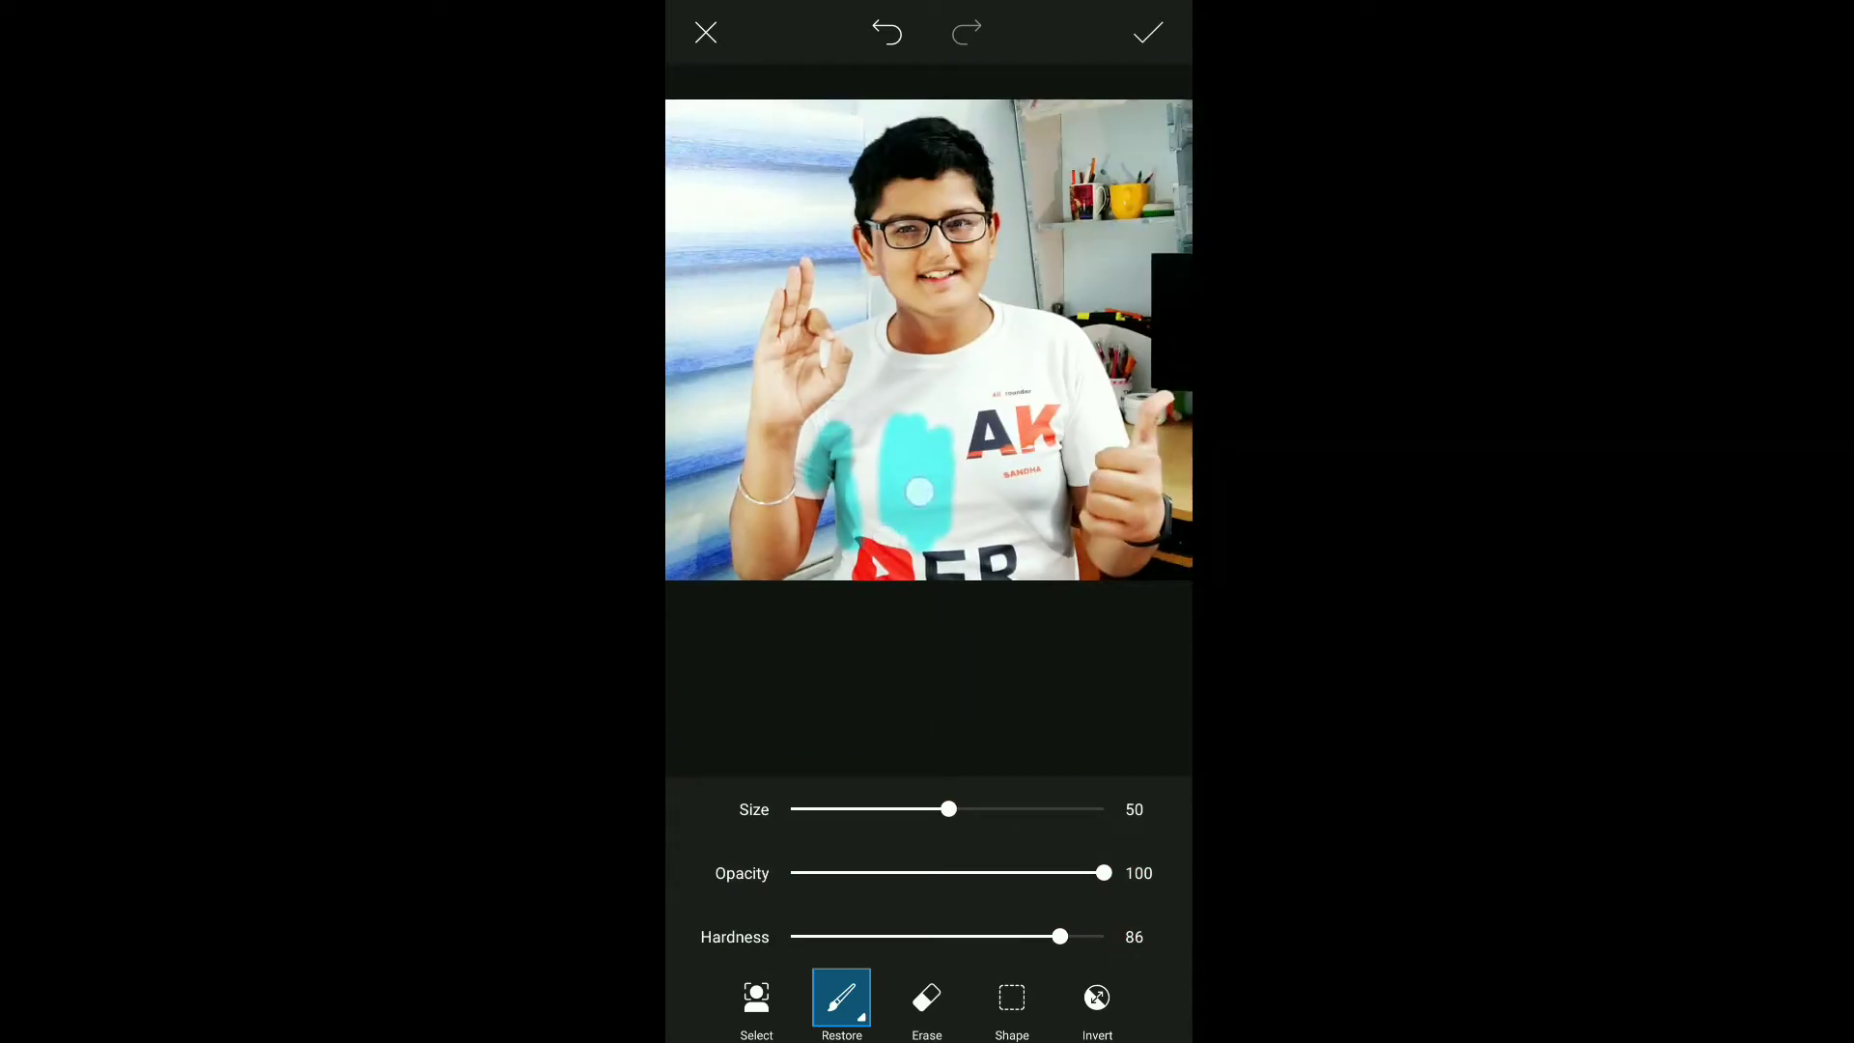
Step: Paint cyan over the shirt's left chest, around the red A and lower front
{"action": "left_click_drag", "start_coordinate": [919, 493], "coordinate": [881, 506]}
{"action": "scroll", "coordinate": [956, 625], "scroll_direction": "up", "scroll_amount": 3}
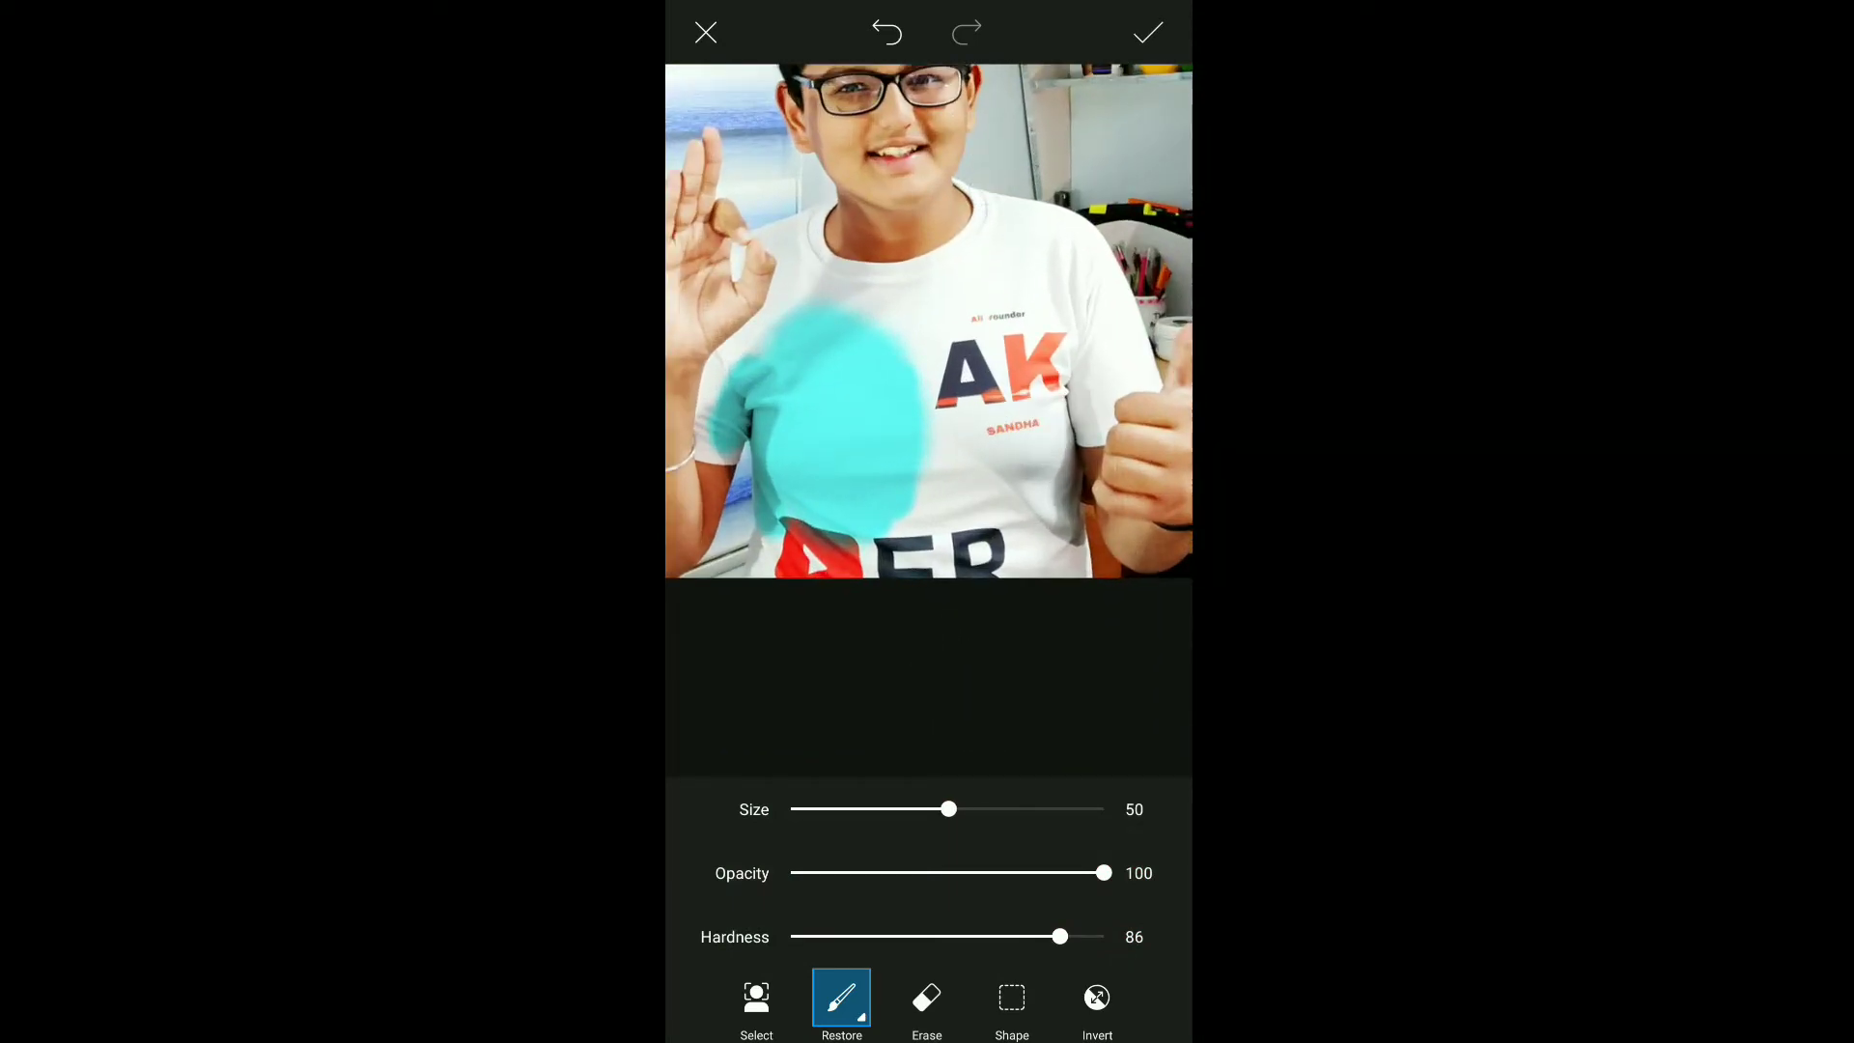
{"action": "left_click_drag", "start_coordinate": [827, 671], "coordinate": [792, 621]}
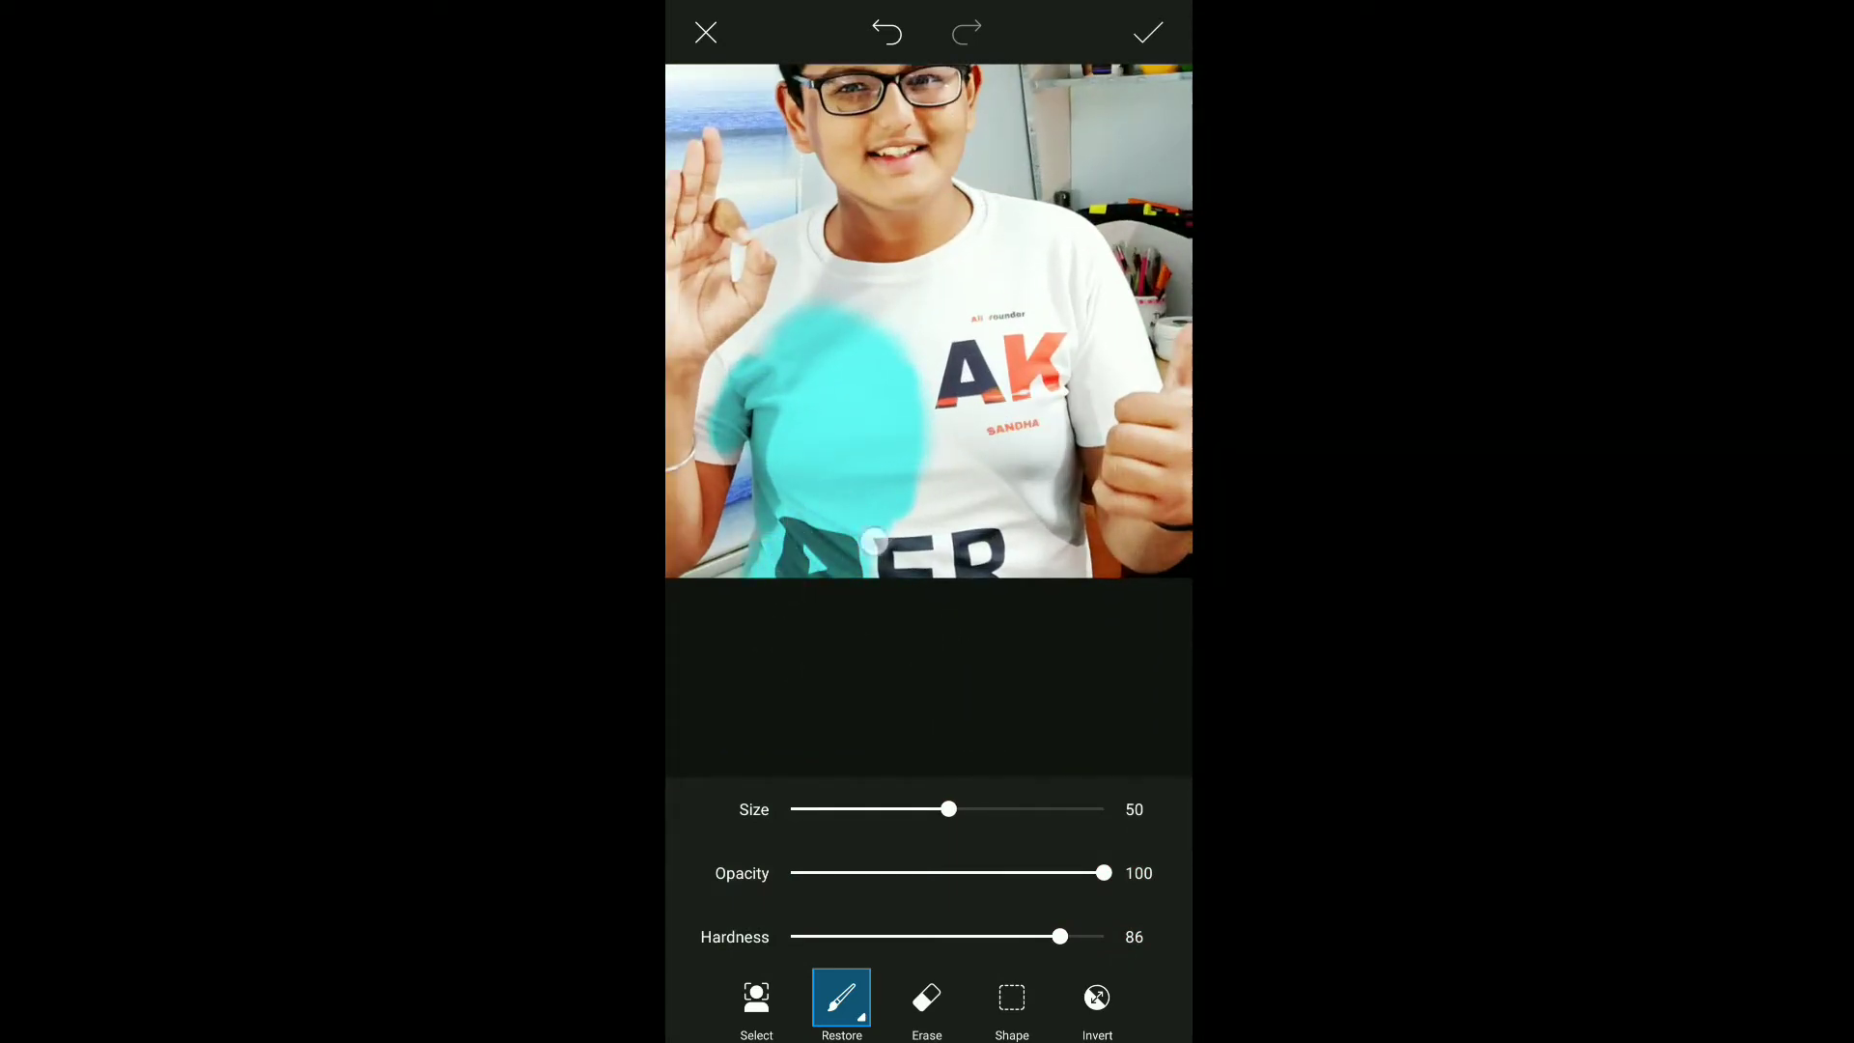
{"action": "mouse_move", "coordinate": [874, 543]}
{"action": "left_mouse_down"}
{"action": "mouse_move", "coordinate": [962, 557]}
{"action": "mouse_move", "coordinate": [1048, 622]}
{"action": "left_mouse_up"}
{"action": "scroll", "coordinate": [957, 623], "scroll_direction": "up", "scroll_amount": 2}
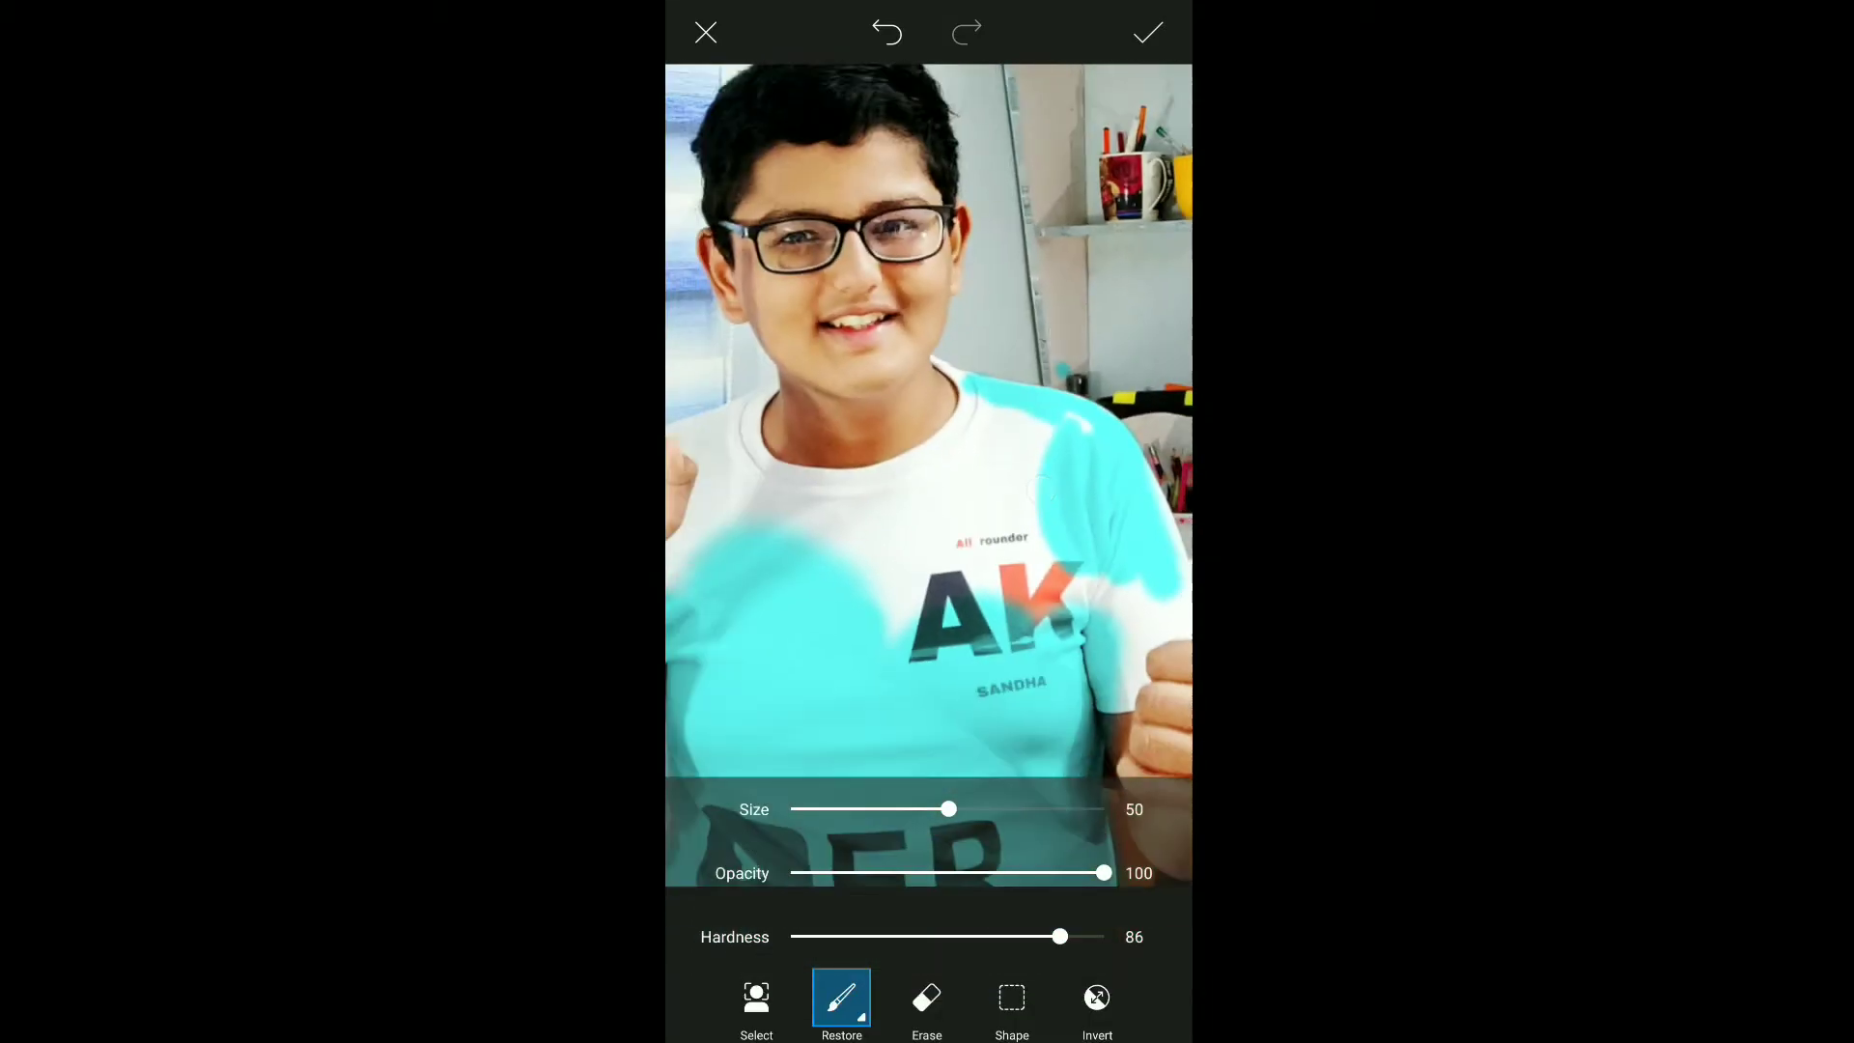
Step: Cover the remaining white shoulder, then erase cyan from the A's legs and crossbar
{"action": "left_click_drag", "start_coordinate": [948, 808], "coordinate": [901, 808]}
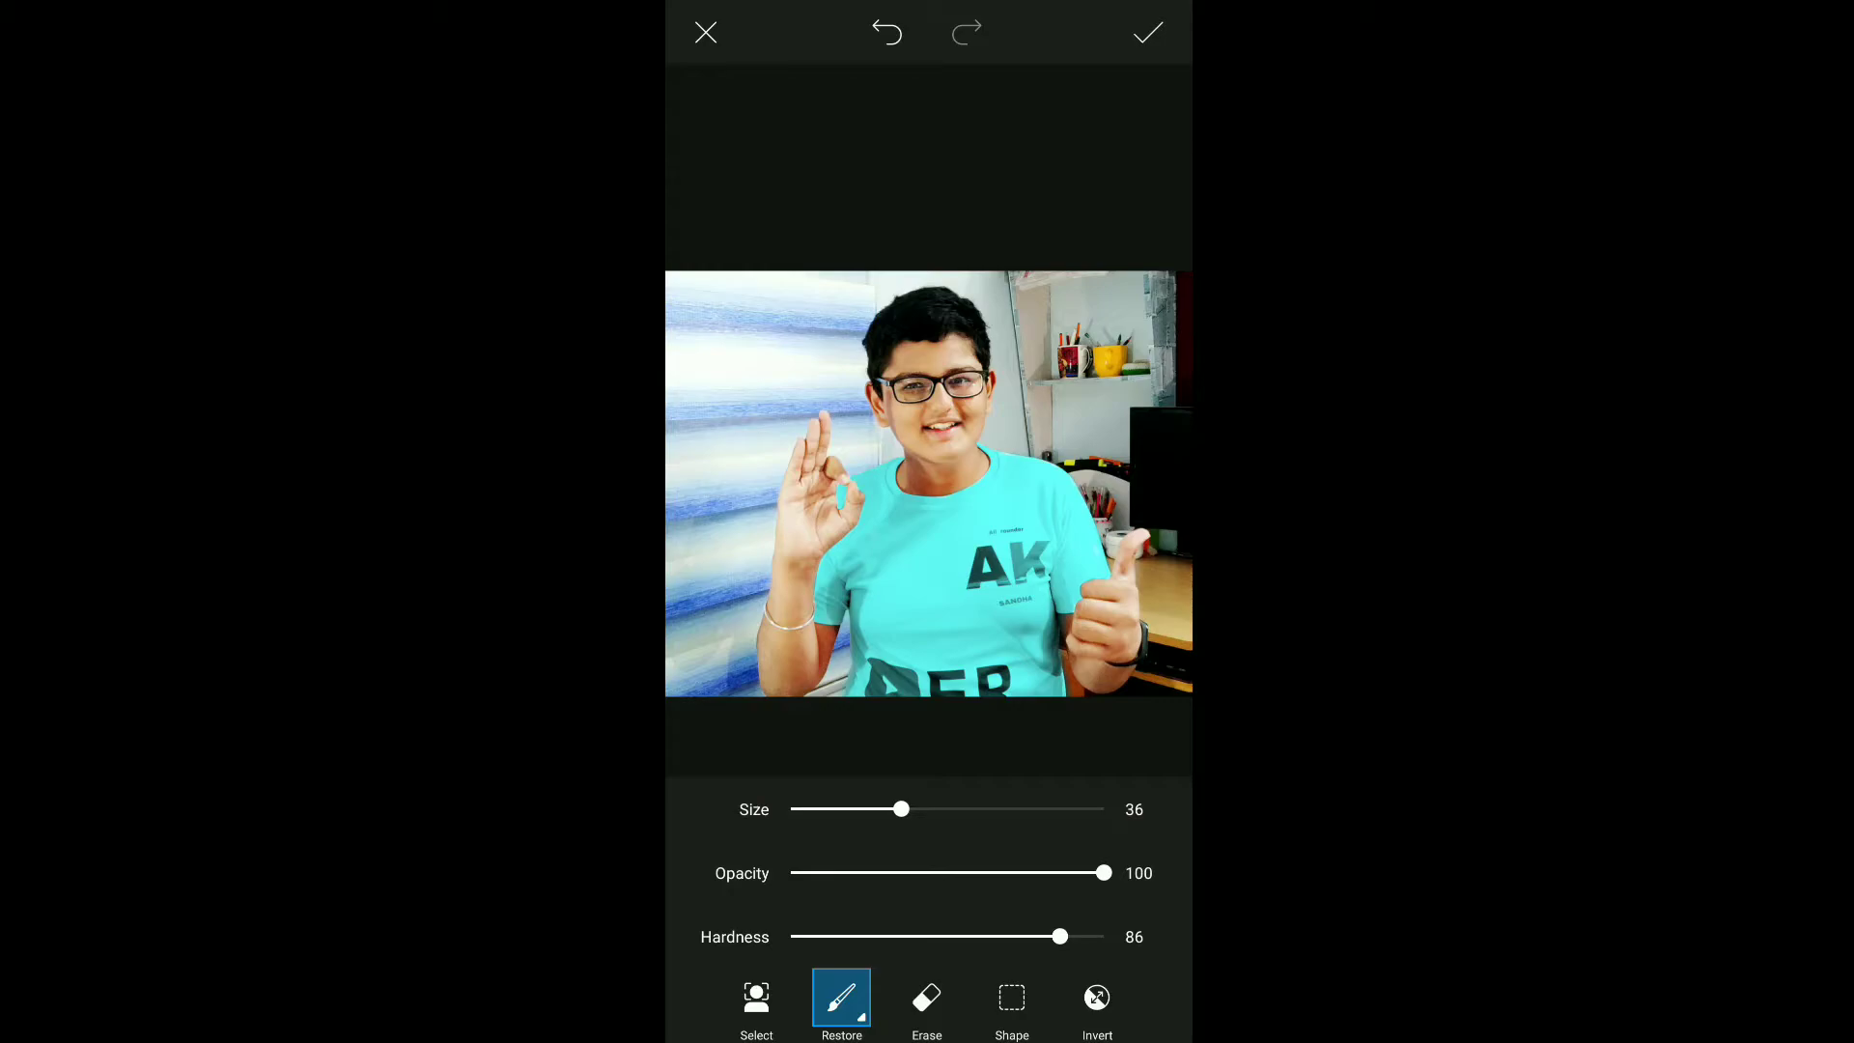
{"action": "scroll", "coordinate": [928, 478], "scroll_direction": "up", "scroll_amount": 2}
{"action": "scroll", "coordinate": [971, 486], "scroll_direction": "up", "scroll_amount": 2}
{"action": "scroll", "coordinate": [962, 464], "scroll_direction": "up", "scroll_amount": 2}
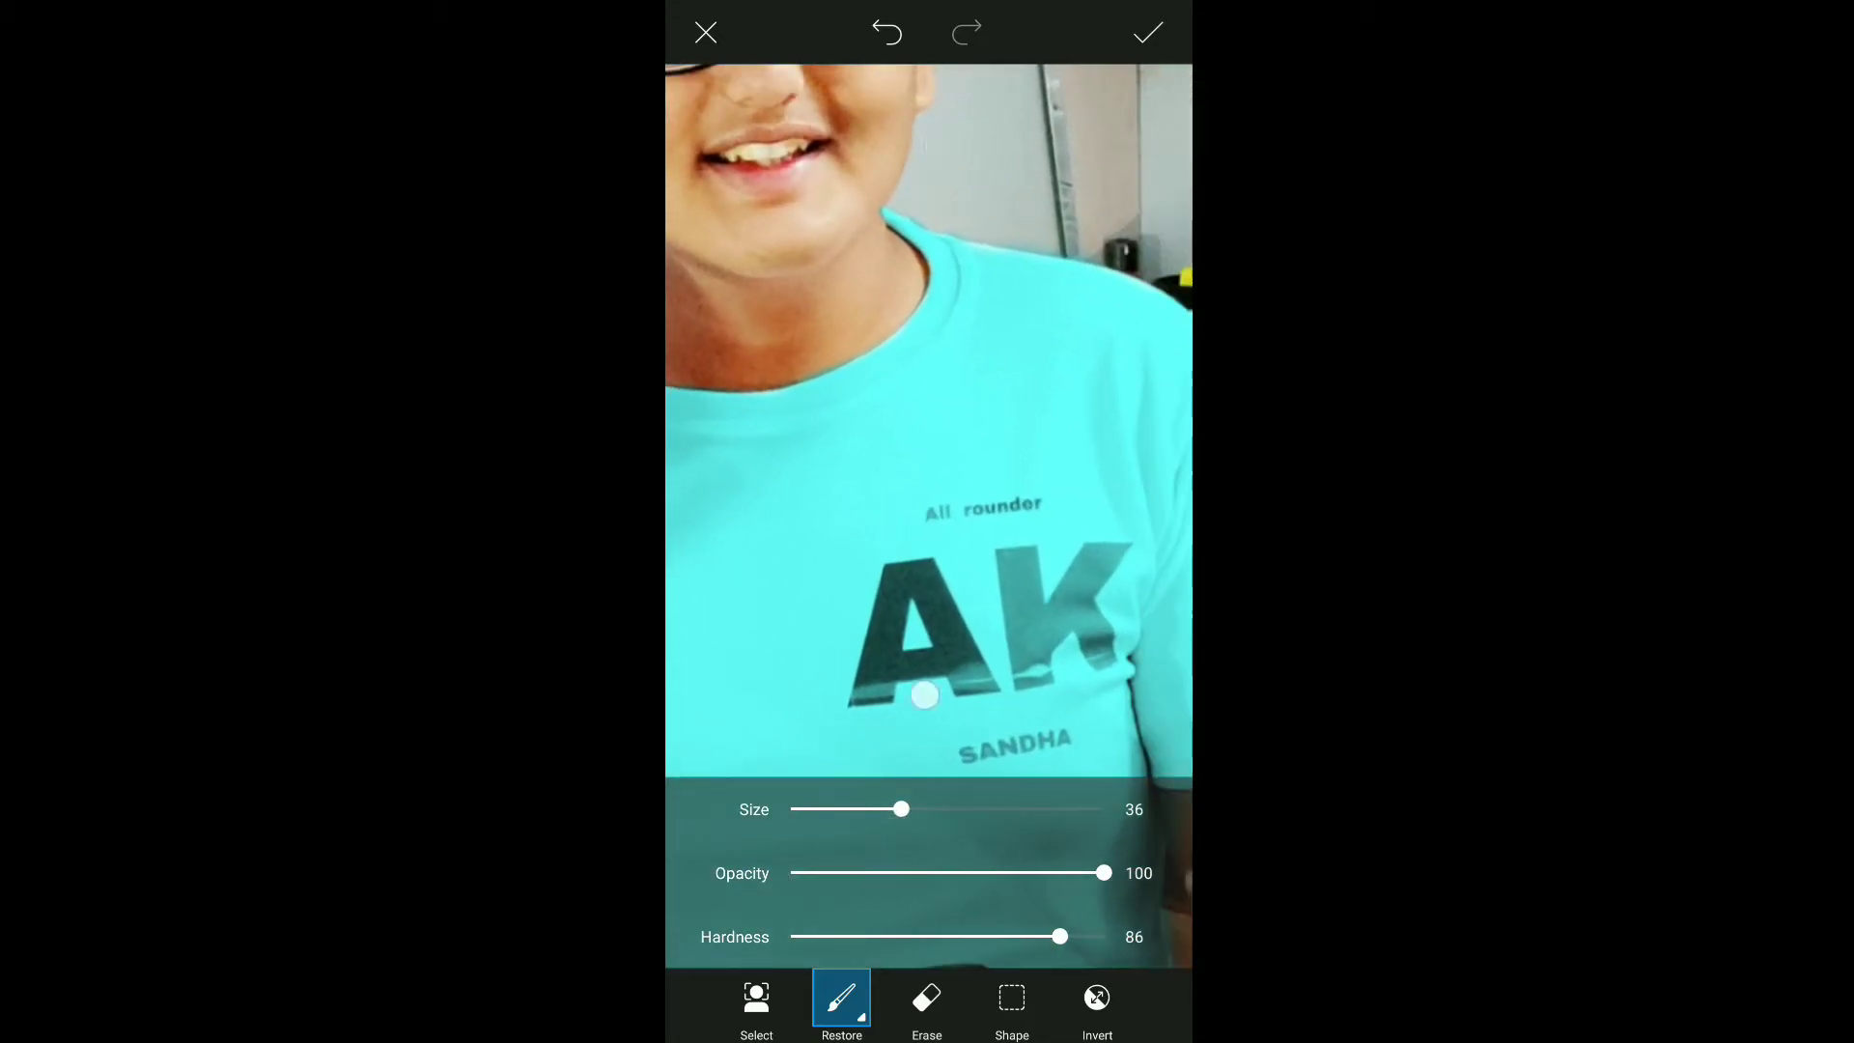
{"action": "scroll", "coordinate": [960, 437], "scroll_direction": "up", "scroll_amount": 2}
{"action": "scroll", "coordinate": [960, 435], "scroll_direction": "down", "scroll_amount": 1}
{"action": "scroll", "coordinate": [927, 479], "scroll_direction": "up", "scroll_amount": 2}
{"action": "scroll", "coordinate": [927, 479], "scroll_direction": "up", "scroll_amount": 1}
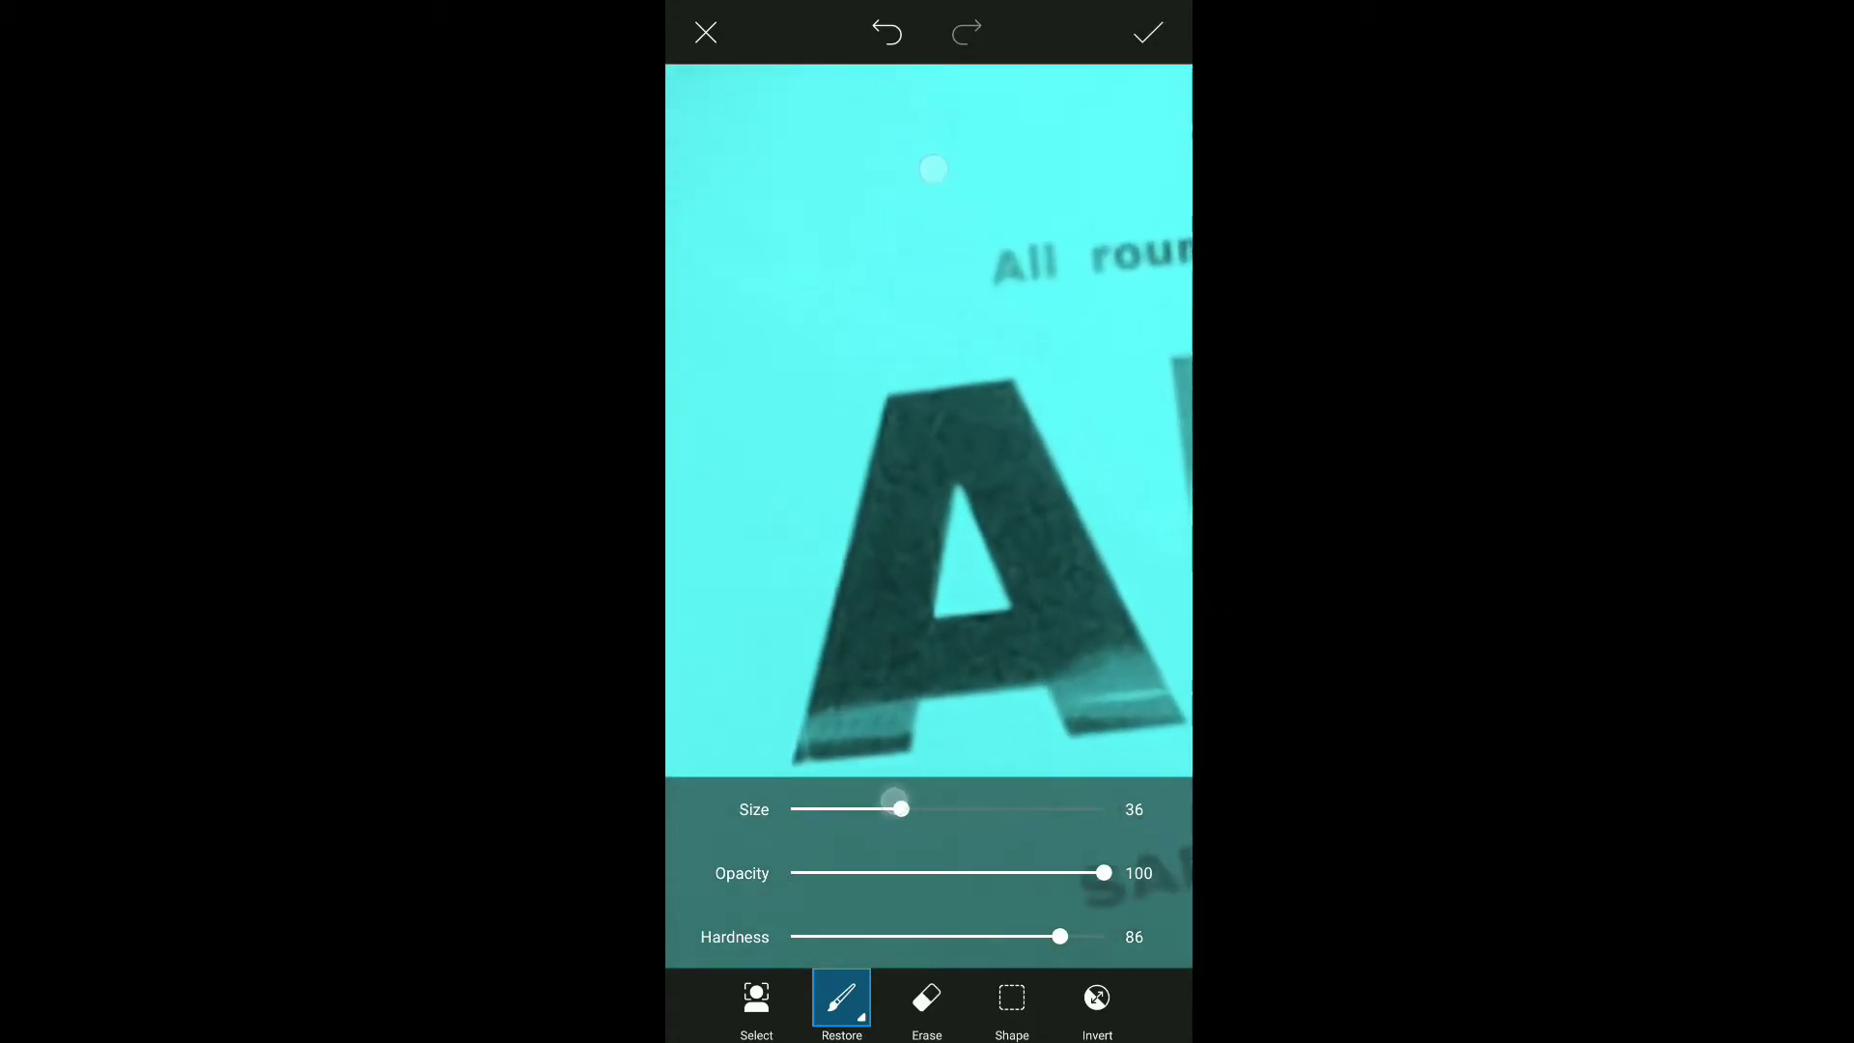
{"action": "left_click", "coordinate": [928, 999]}
{"action": "mouse_move", "coordinate": [899, 548]}
{"action": "left_mouse_down"}
{"action": "mouse_move", "coordinate": [833, 732]}
{"action": "mouse_move", "coordinate": [901, 731]}
{"action": "left_mouse_up"}
{"action": "mouse_move", "coordinate": [897, 665]}
{"action": "left_mouse_down"}
{"action": "mouse_move", "coordinate": [1001, 634]}
{"action": "mouse_move", "coordinate": [936, 682]}
{"action": "mouse_move", "coordinate": [1072, 653]}
{"action": "mouse_move", "coordinate": [1126, 698]}
{"action": "mouse_move", "coordinate": [1026, 489]}
{"action": "mouse_move", "coordinate": [1017, 542]}
{"action": "mouse_move", "coordinate": [998, 468]}
{"action": "mouse_move", "coordinate": [896, 523]}
{"action": "mouse_move", "coordinate": [893, 560]}
{"action": "left_mouse_up"}
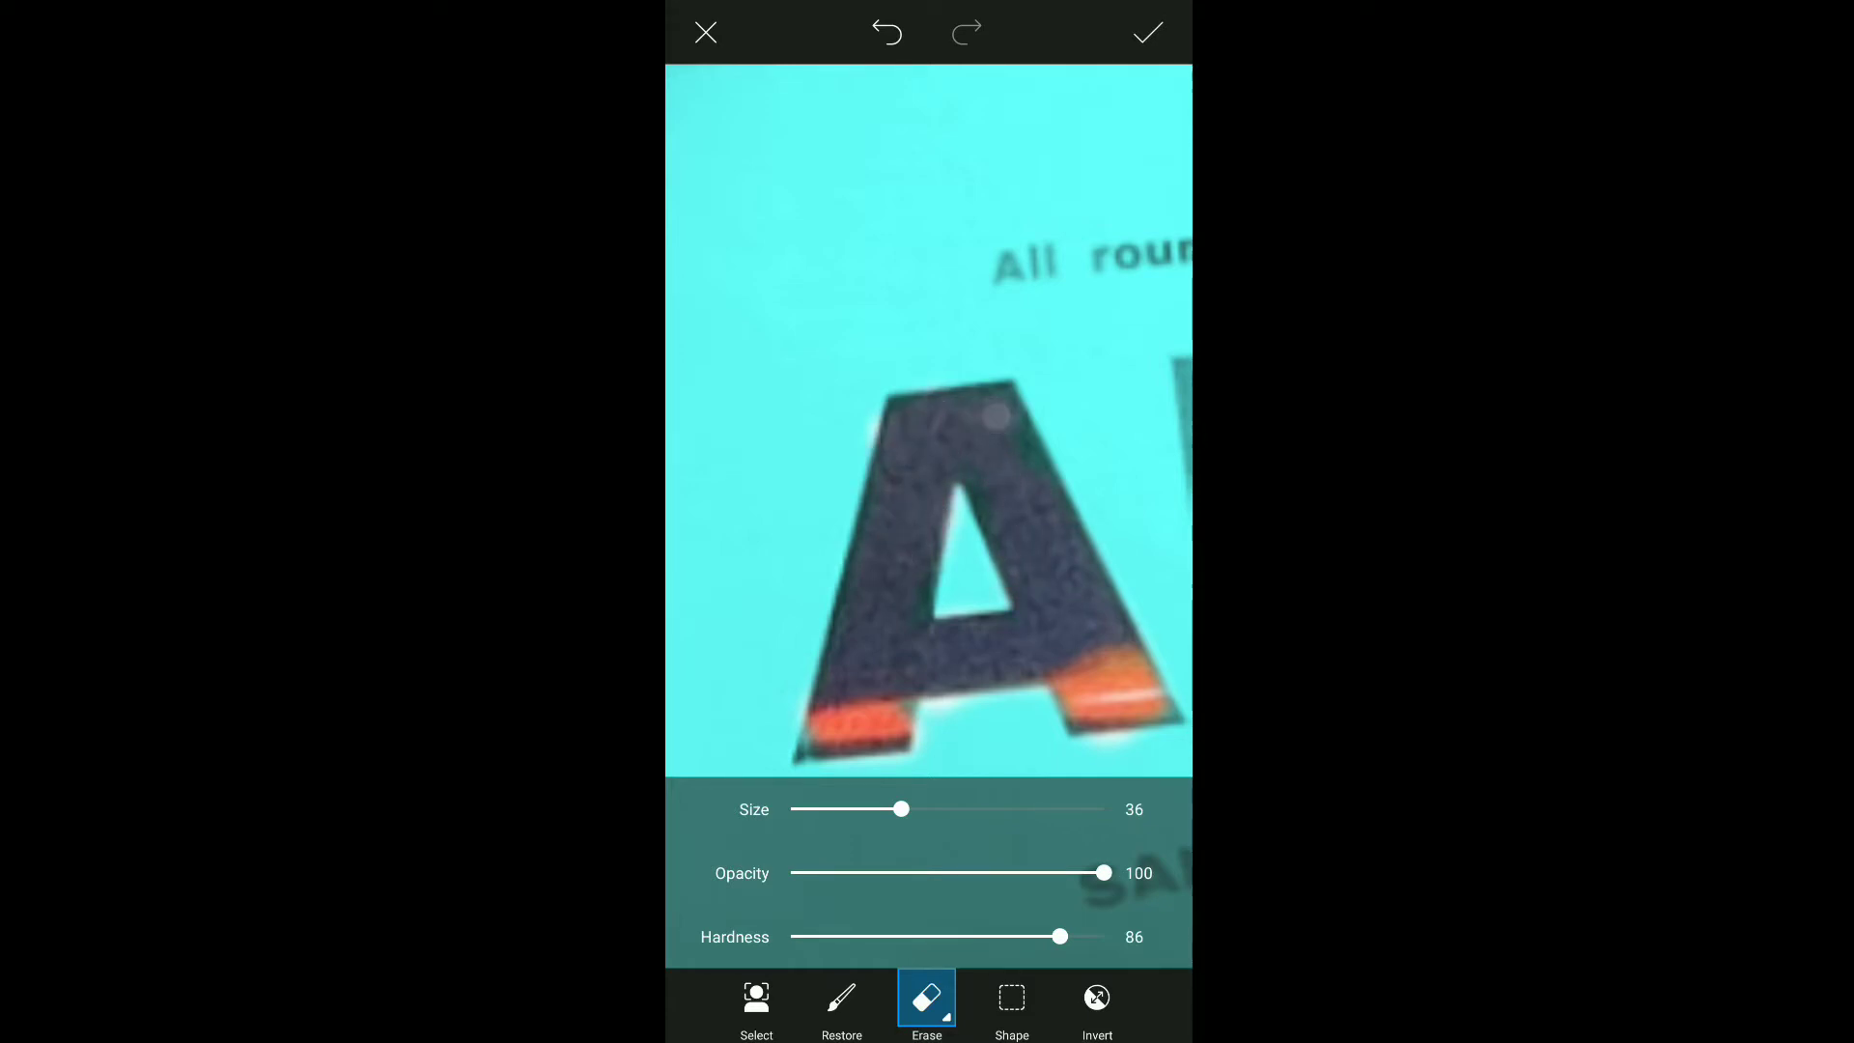
{"action": "scroll", "coordinate": [933, 624], "scroll_direction": "down", "scroll_amount": 5}
{"action": "scroll", "coordinate": [913, 624], "scroll_direction": "up", "scroll_amount": 5}
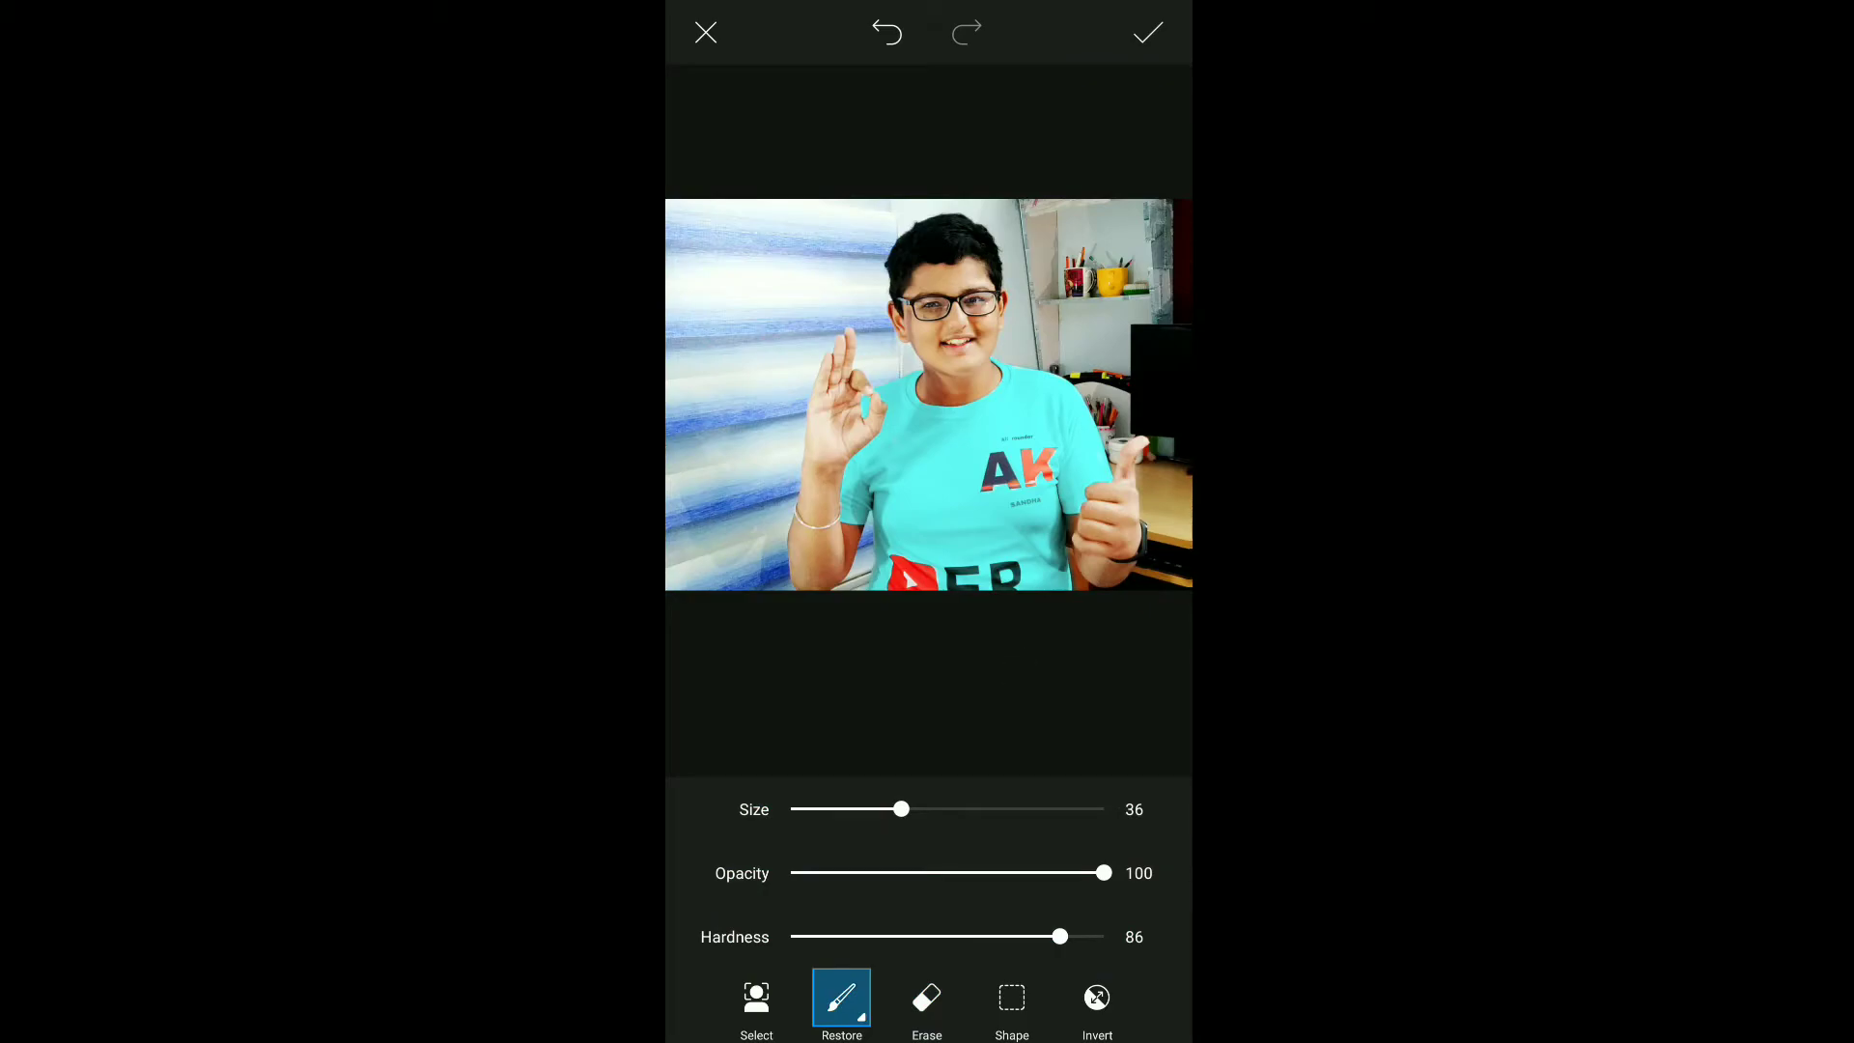
{"action": "scroll", "coordinate": [985, 420], "scroll_direction": "down", "scroll_amount": 2}
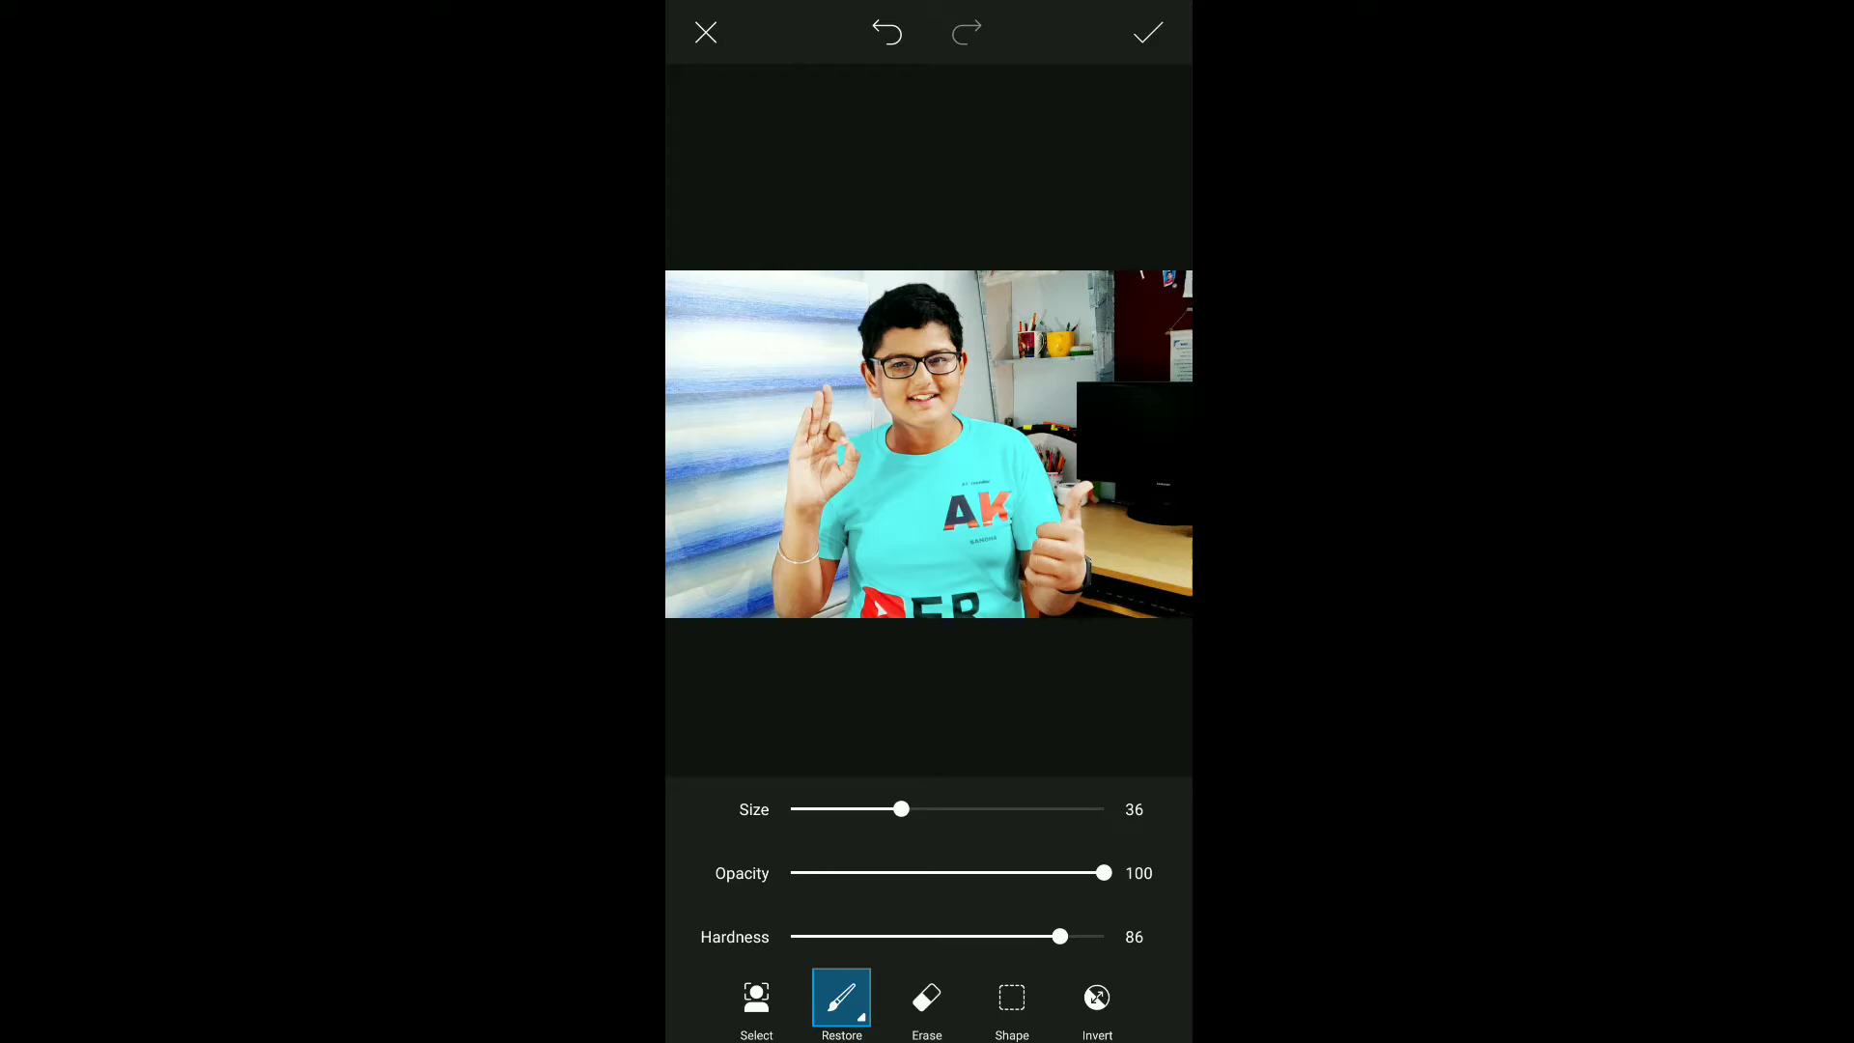
Step: Apply the shirt mask and reopen the Colorize effect's settings
{"action": "left_click", "coordinate": [1148, 30]}
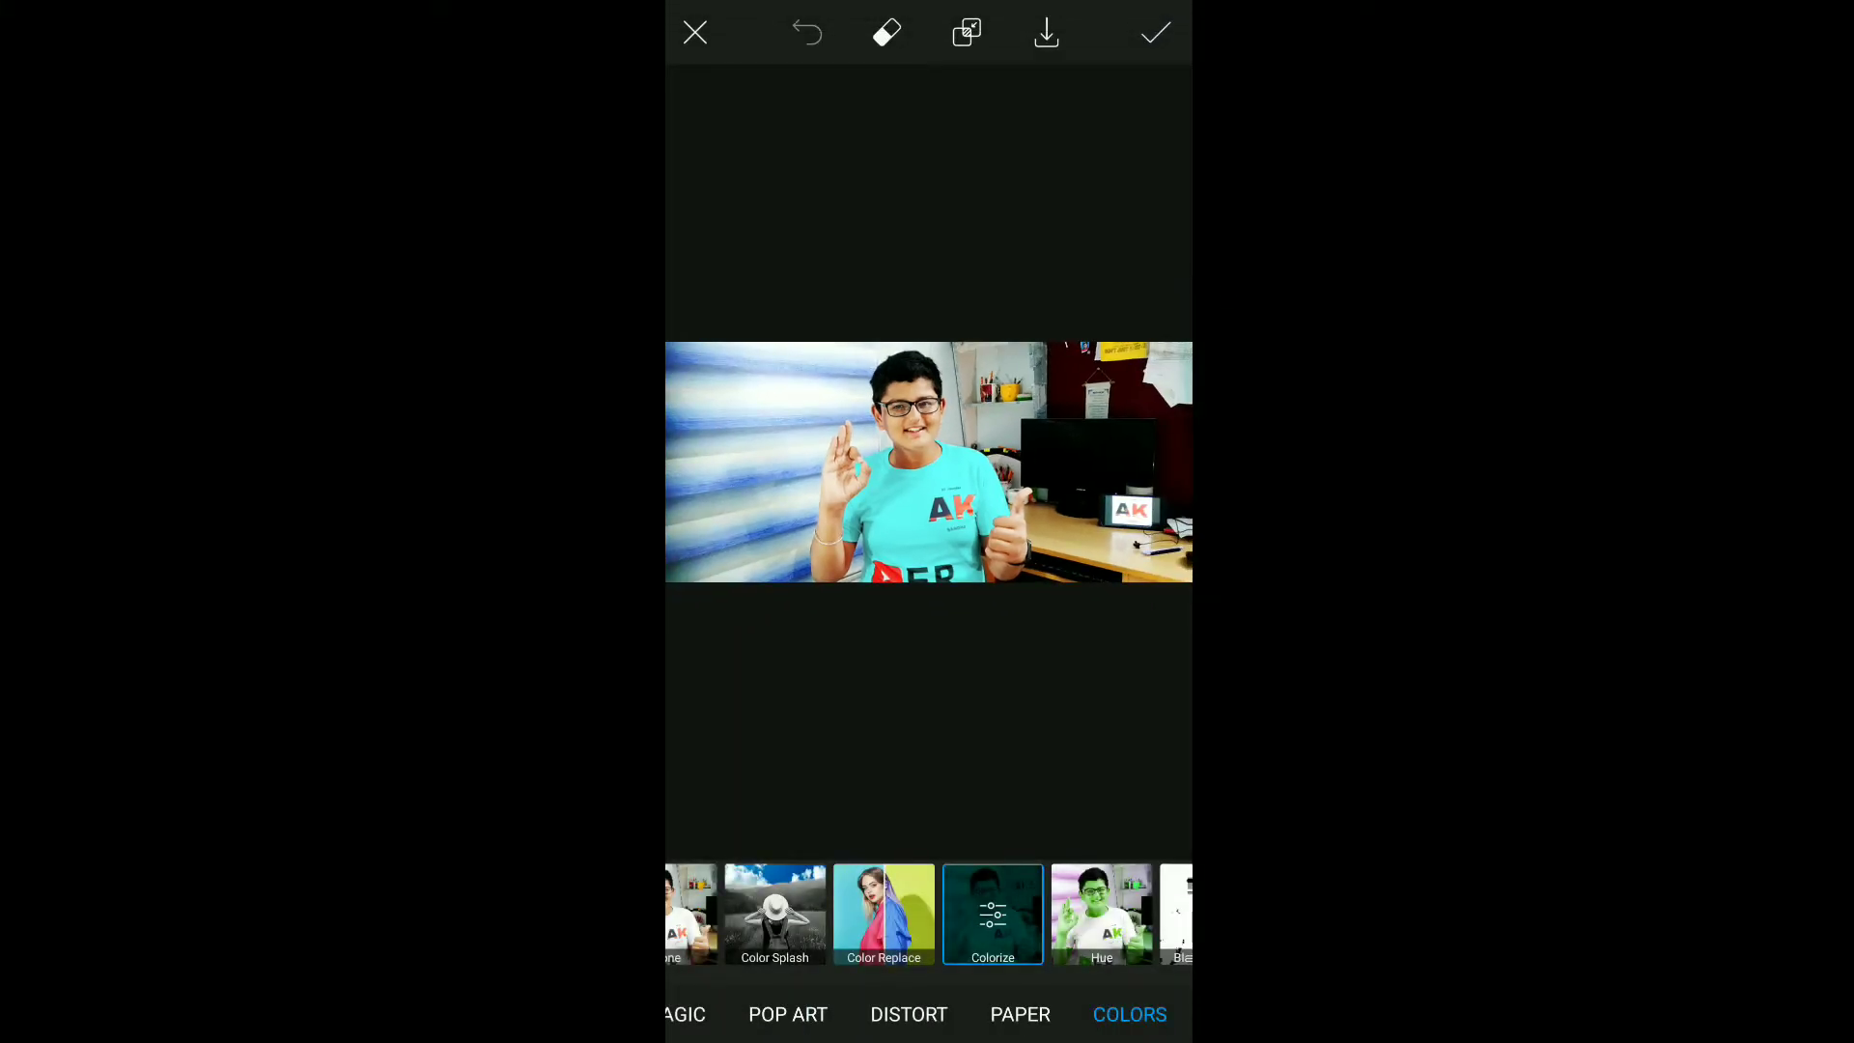
{"action": "left_click_drag", "start_coordinate": [994, 915], "coordinate": [976, 916]}
{"action": "left_click", "coordinate": [977, 917]}
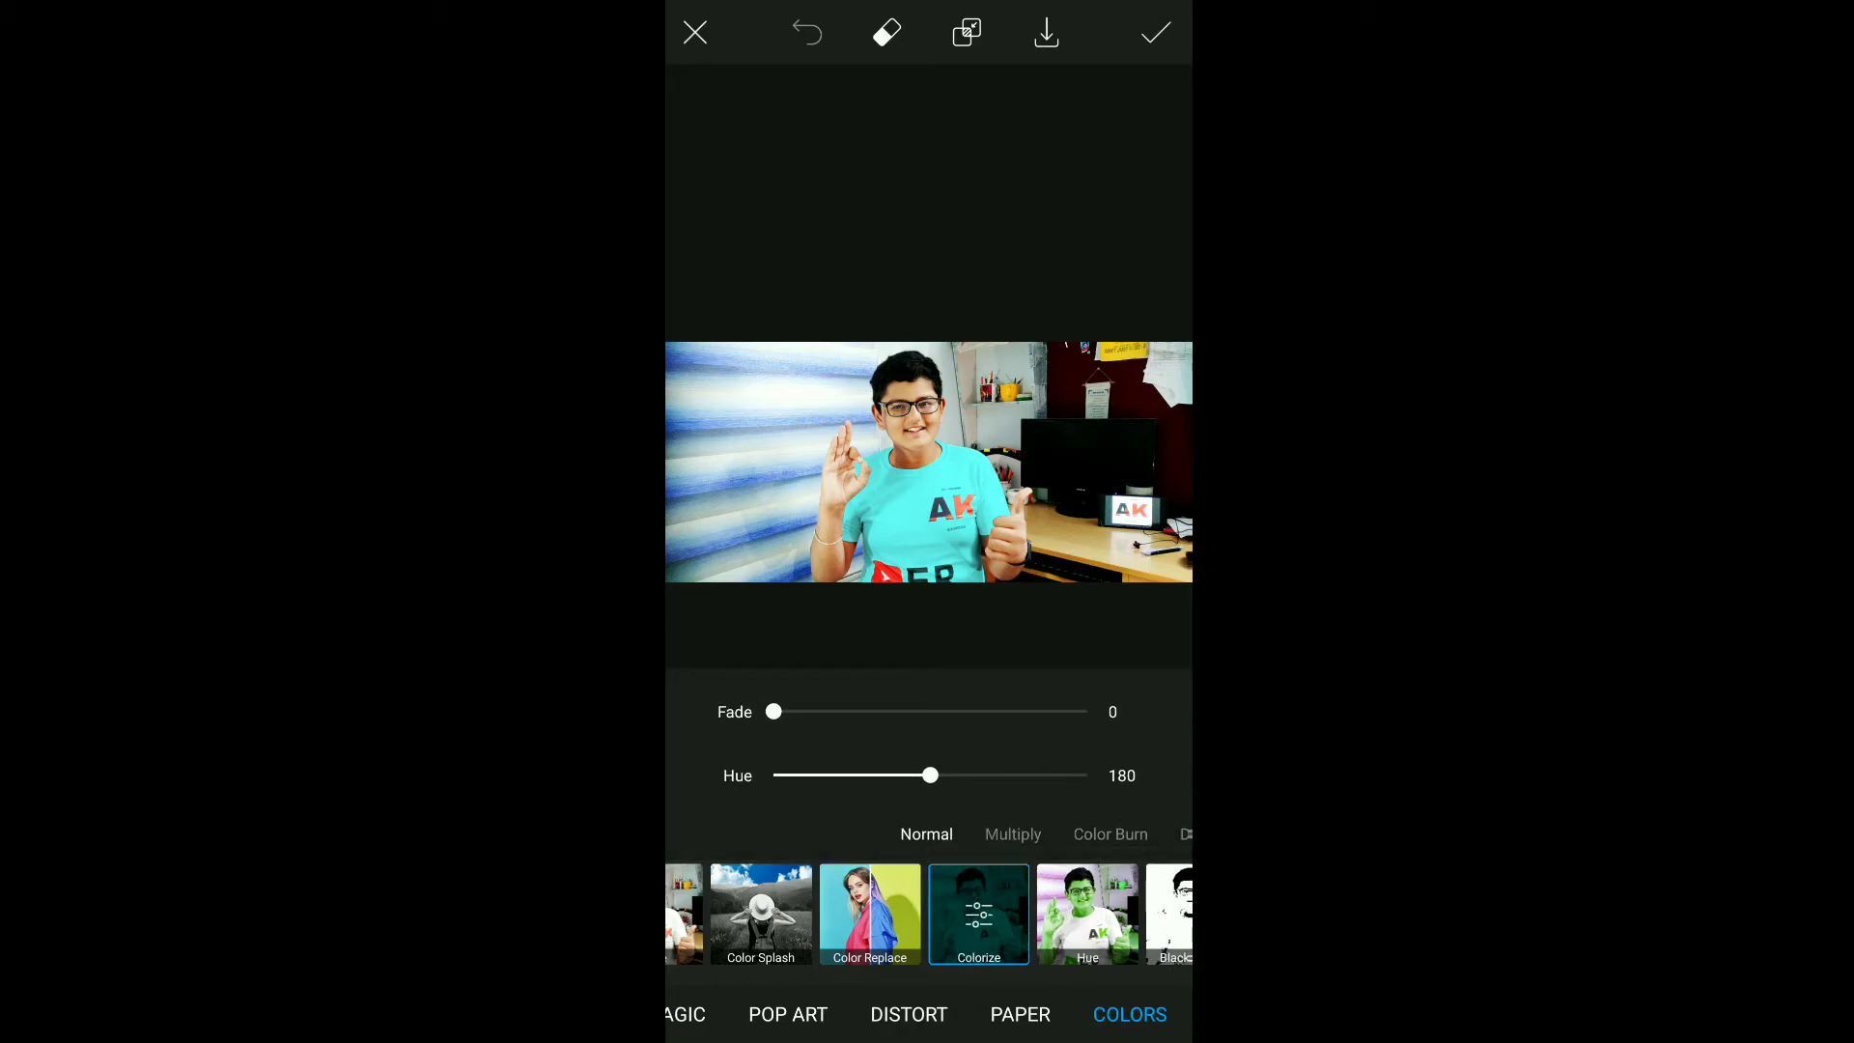
Step: Test the fade, then sweep the Hue slider through reddish and purple shirt tones
{"action": "left_click_drag", "start_coordinate": [773, 711], "coordinate": [713, 764]}
{"action": "mouse_move", "coordinate": [944, 776]}
{"action": "left_mouse_down"}
{"action": "mouse_move", "coordinate": [928, 809]}
{"action": "mouse_move", "coordinate": [1117, 757]}
{"action": "mouse_move", "coordinate": [778, 832]}
{"action": "mouse_move", "coordinate": [970, 808]}
{"action": "mouse_move", "coordinate": [1112, 755]}
{"action": "mouse_move", "coordinate": [731, 773]}
{"action": "left_mouse_up"}
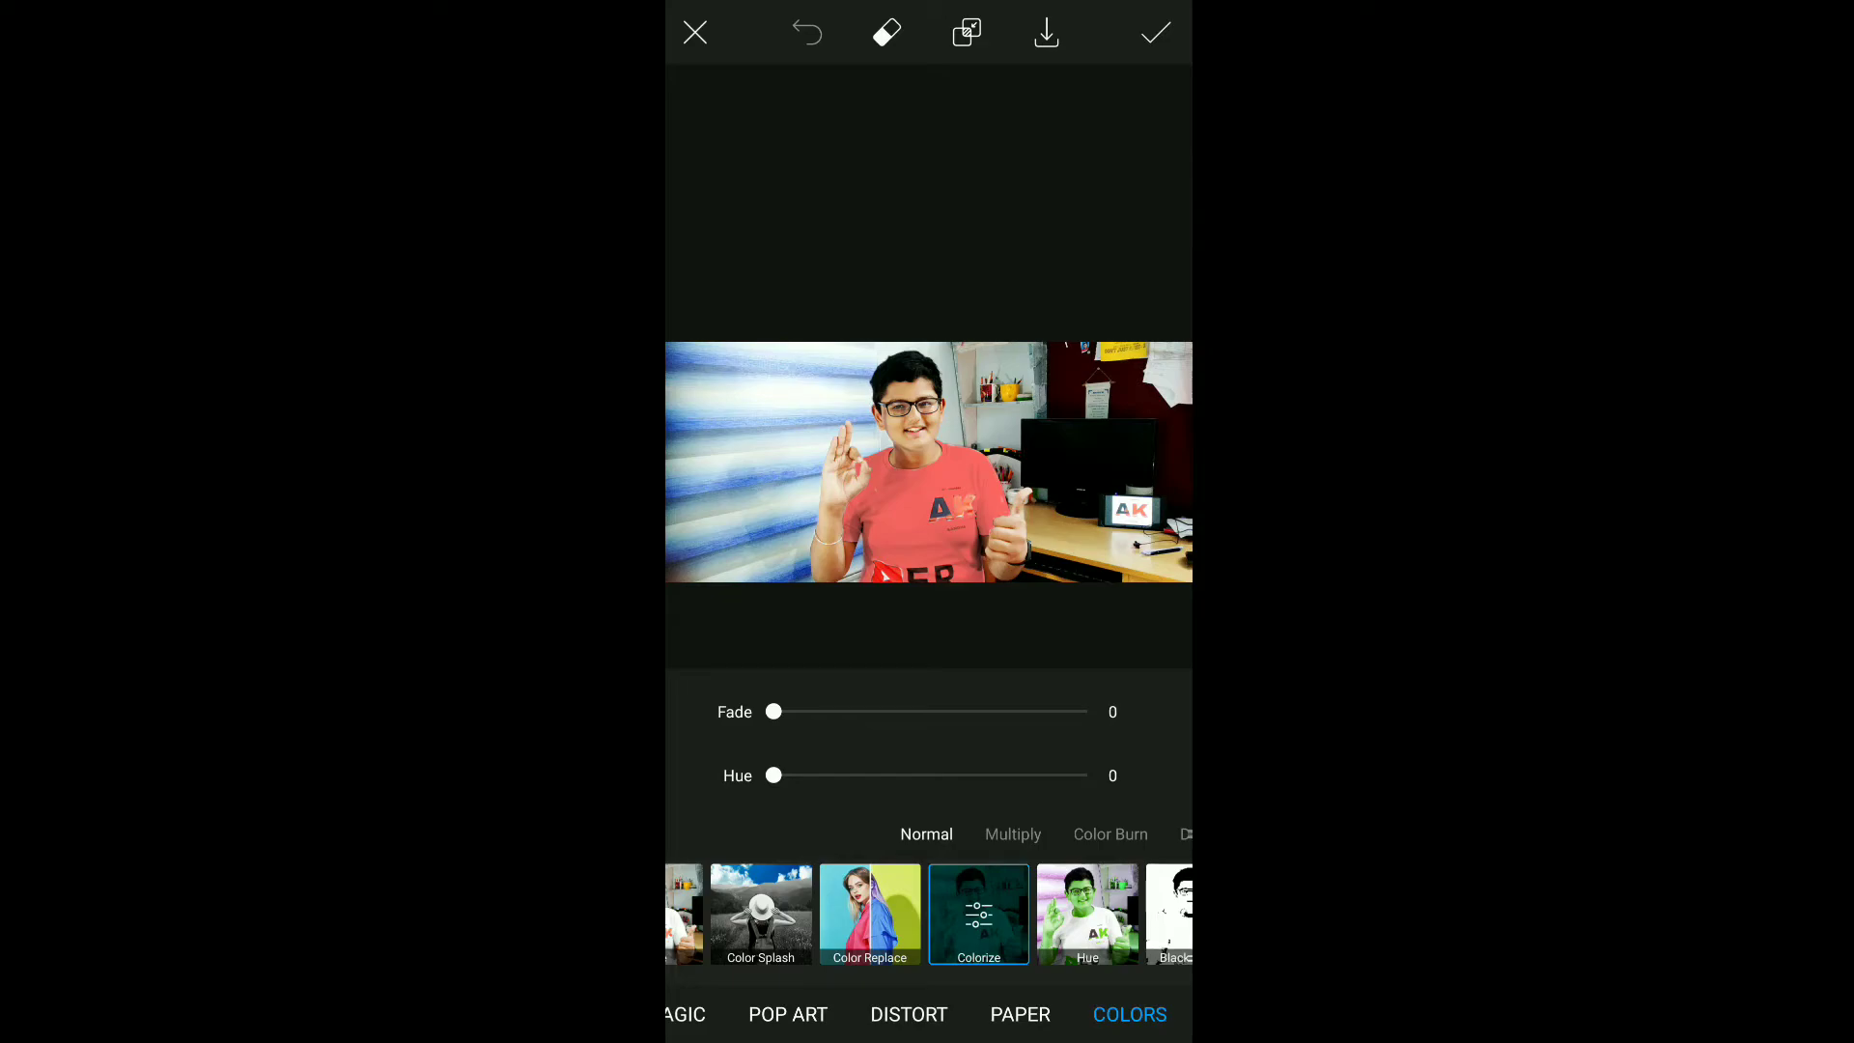
{"action": "left_click_drag", "start_coordinate": [788, 787], "coordinate": [943, 818]}
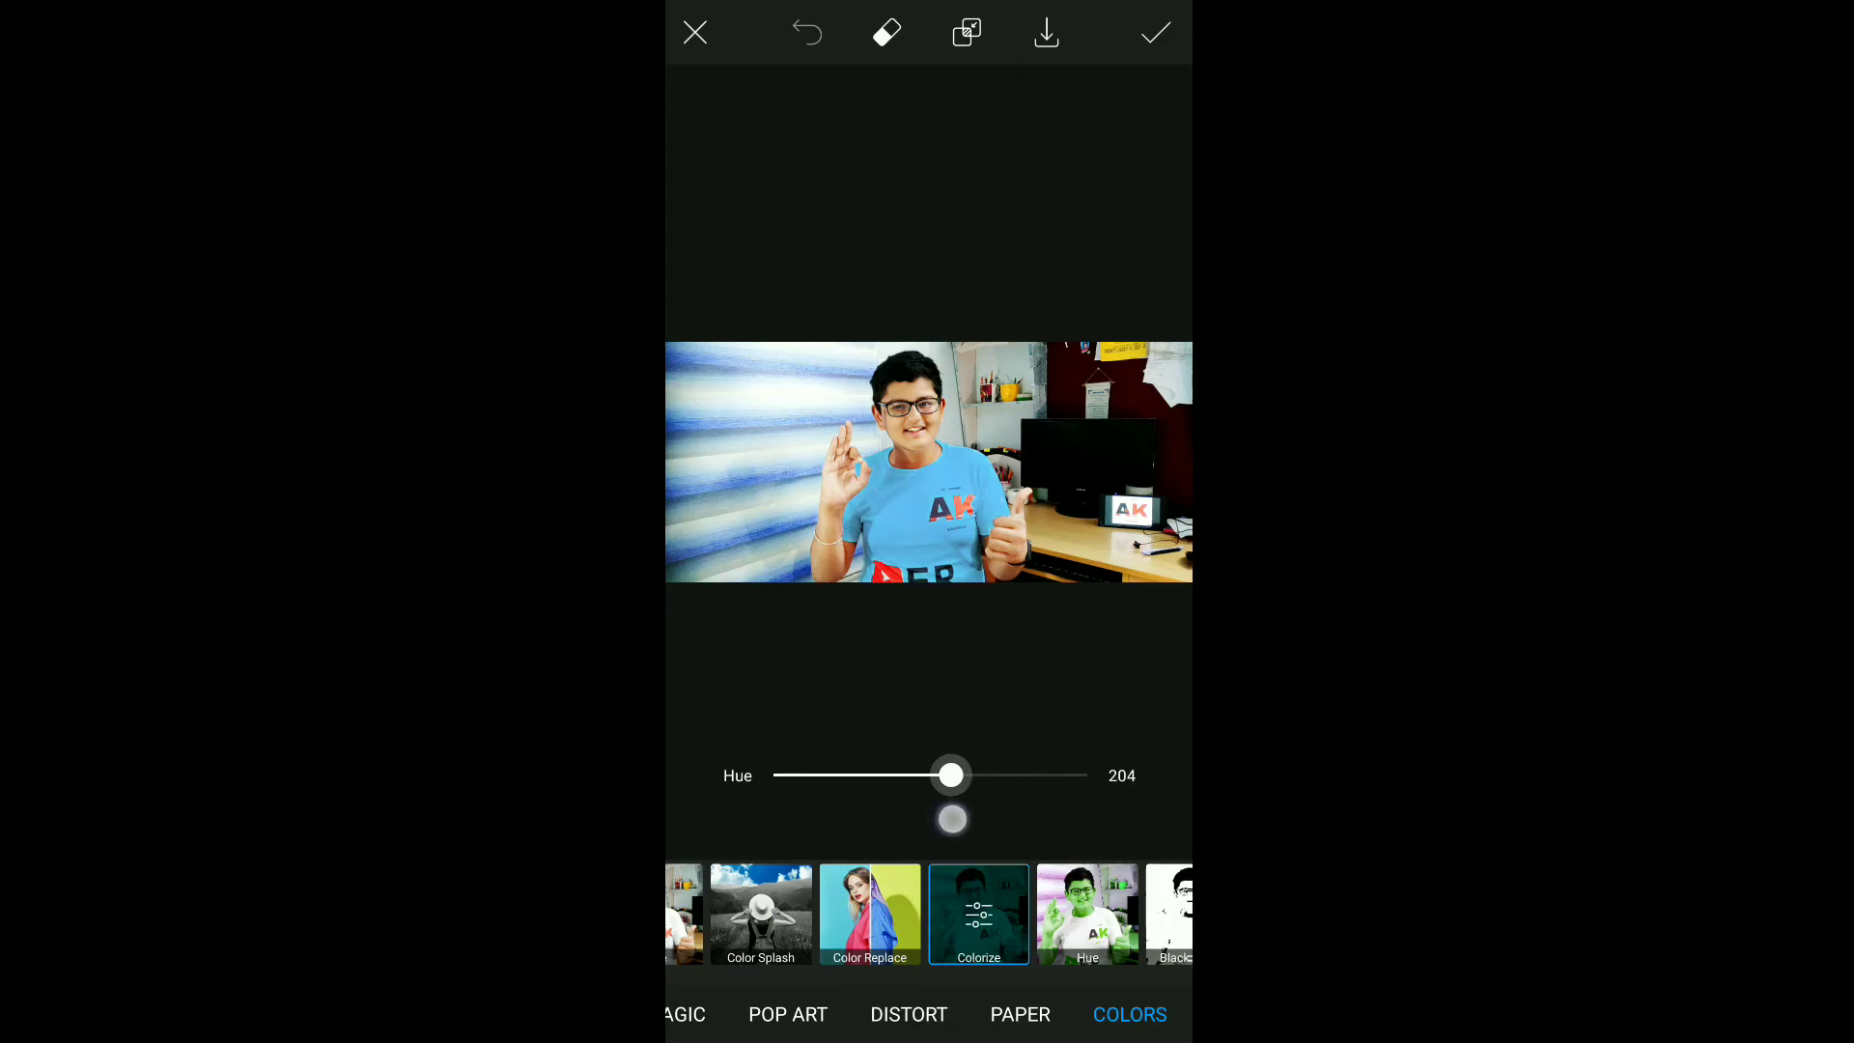
{"action": "mouse_move", "coordinate": [958, 822]}
{"action": "left_mouse_down"}
{"action": "mouse_move", "coordinate": [1102, 815]}
{"action": "mouse_move", "coordinate": [824, 811]}
{"action": "mouse_move", "coordinate": [747, 829]}
{"action": "mouse_move", "coordinate": [943, 854]}
{"action": "mouse_move", "coordinate": [753, 840]}
{"action": "left_mouse_up"}
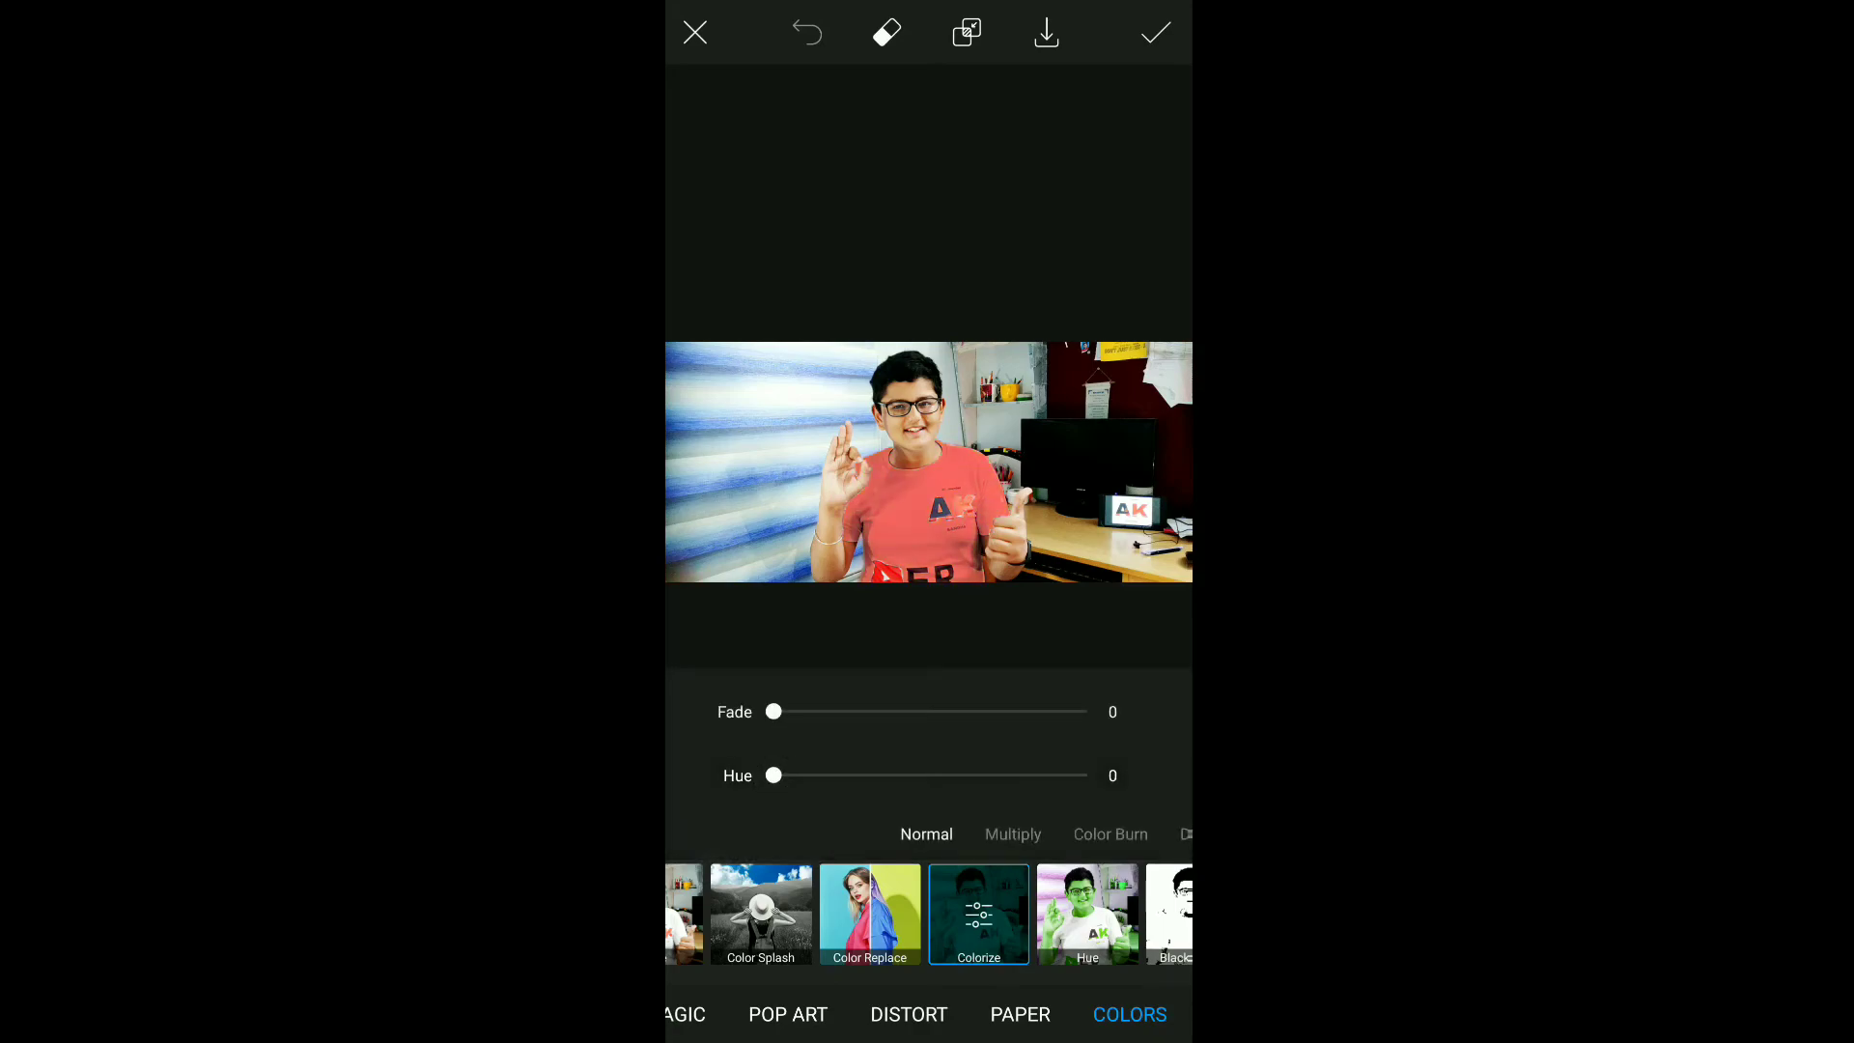